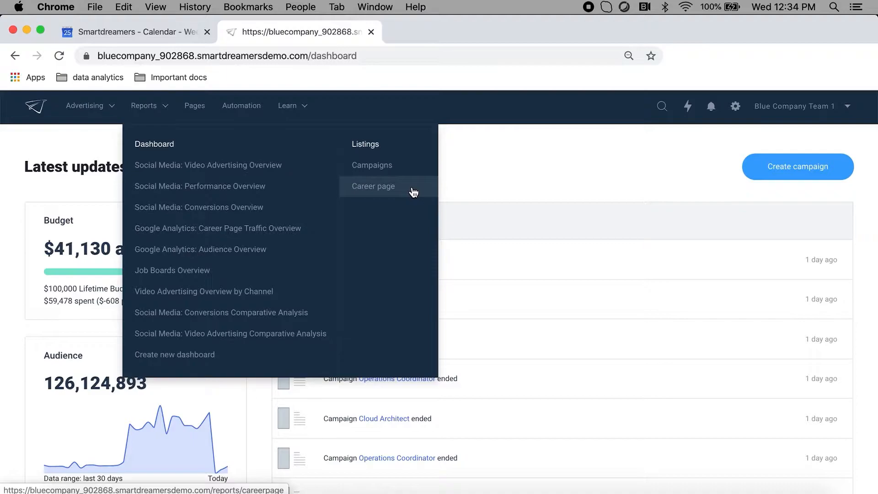
# - Start creating a new dashboard from a template and browse the list of available templates
pyautogui.click(180, 362)
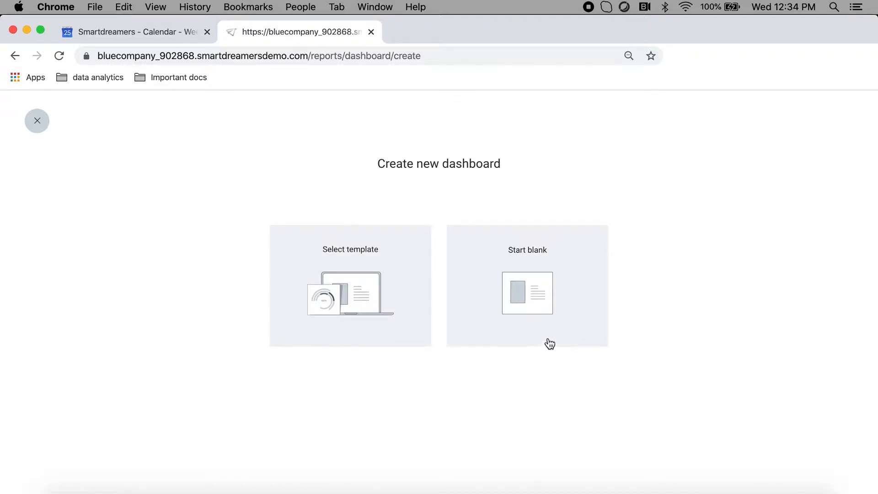
pyautogui.click(362, 311)
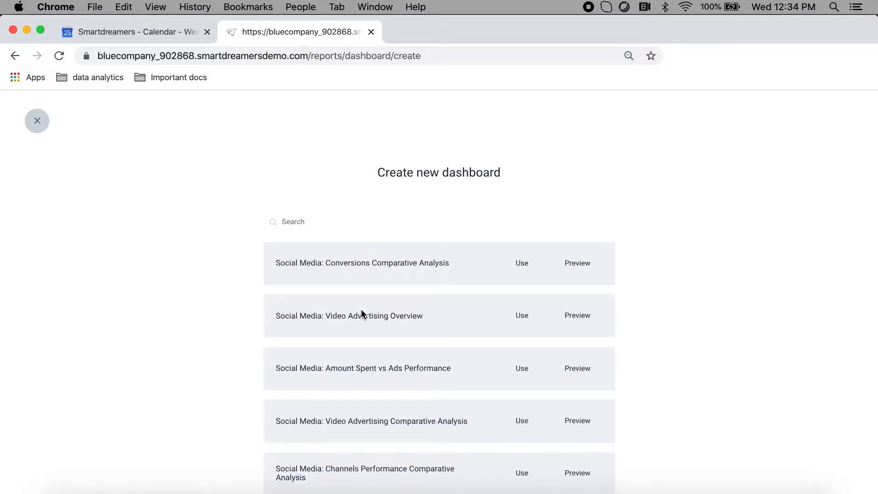
pyautogui.scroll(-5, 195, 348)
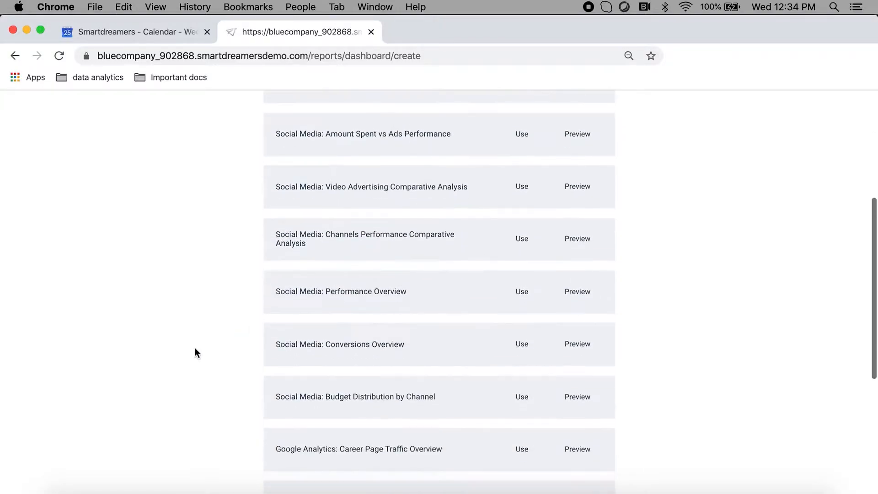
pyautogui.scroll(-5, 195, 347)
pyautogui.scroll(10, 195, 348)
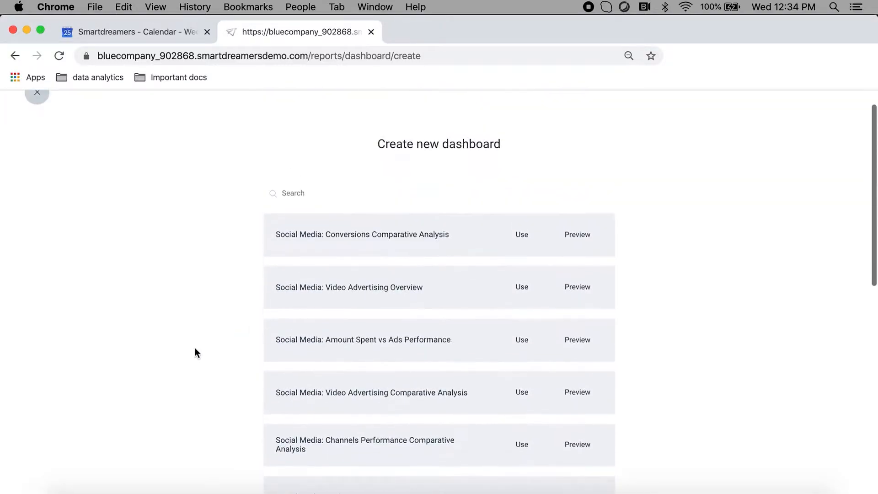
pyautogui.scroll(1, 195, 350)
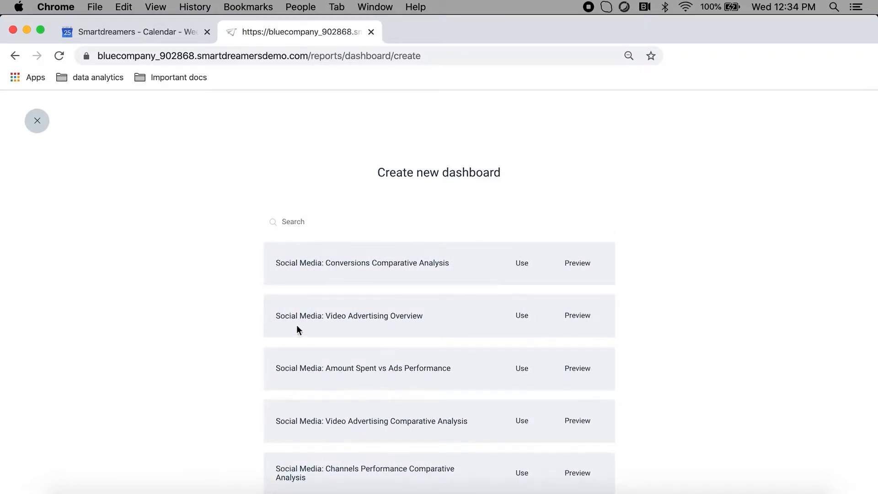
pyautogui.scroll(-6, 257, 374)
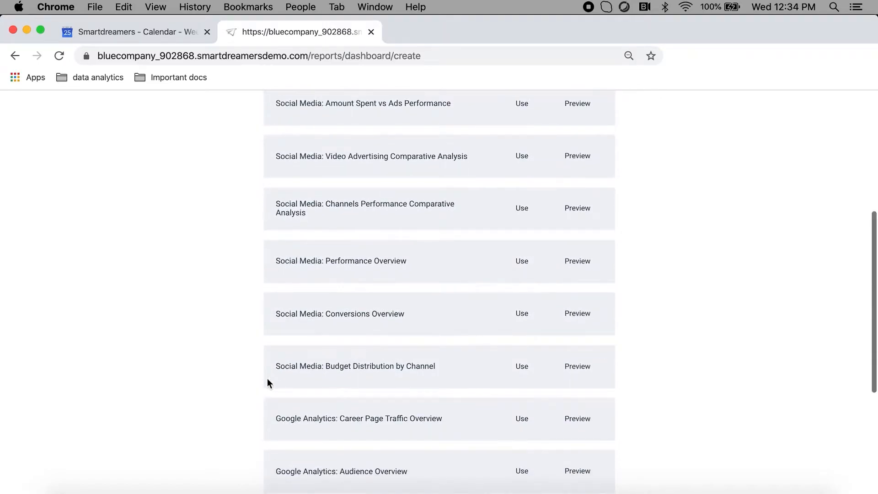
pyautogui.scroll(-5, 251, 444)
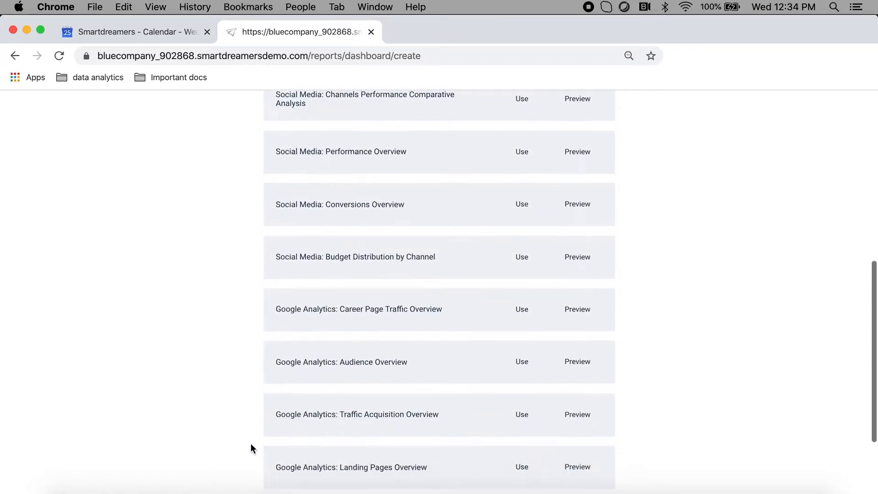
pyautogui.scroll(7, 251, 444)
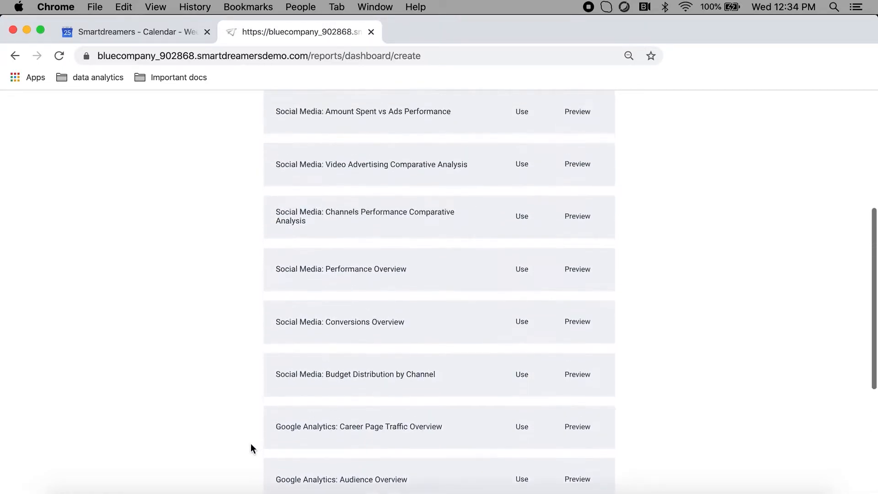
pyautogui.scroll(2, 251, 443)
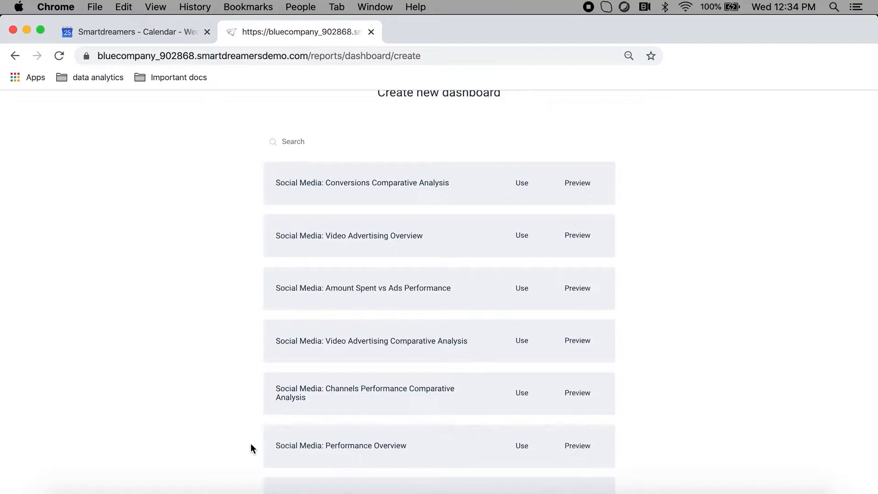
# - Preview the Social Media: Video Advertising Comparative Analysis template and examine its charts, including the video plays and completions by amount spent
pyautogui.click(584, 341)
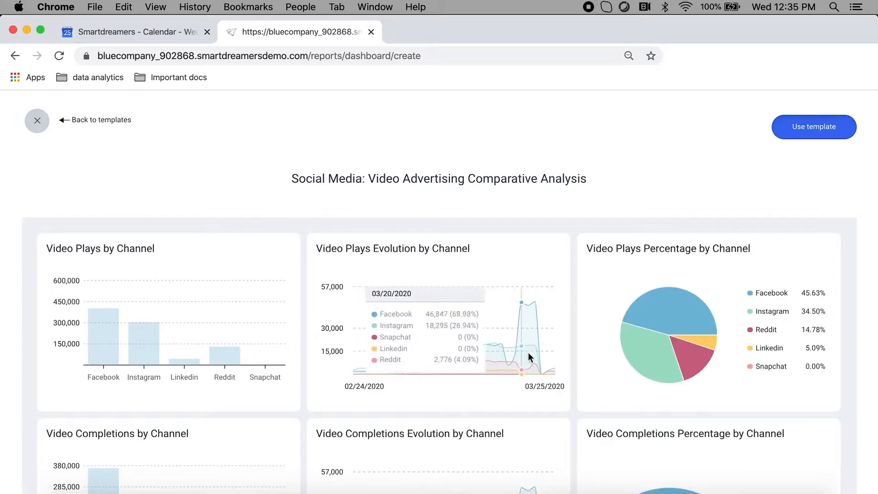
pyautogui.scroll(-6, 664, 368)
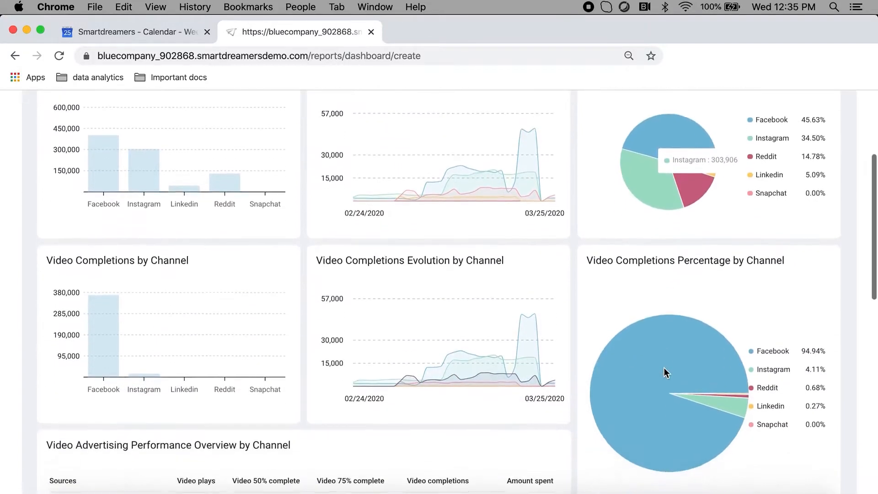
pyautogui.scroll(-8, 664, 368)
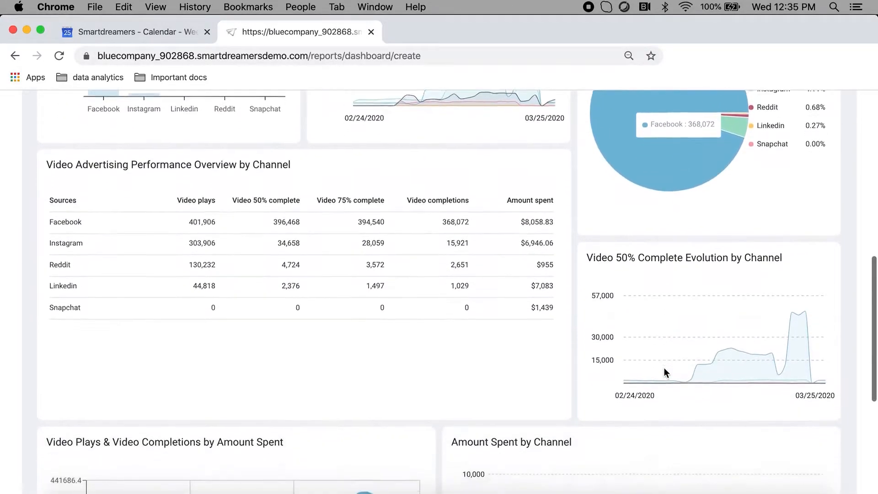
pyautogui.scroll(-2, 664, 368)
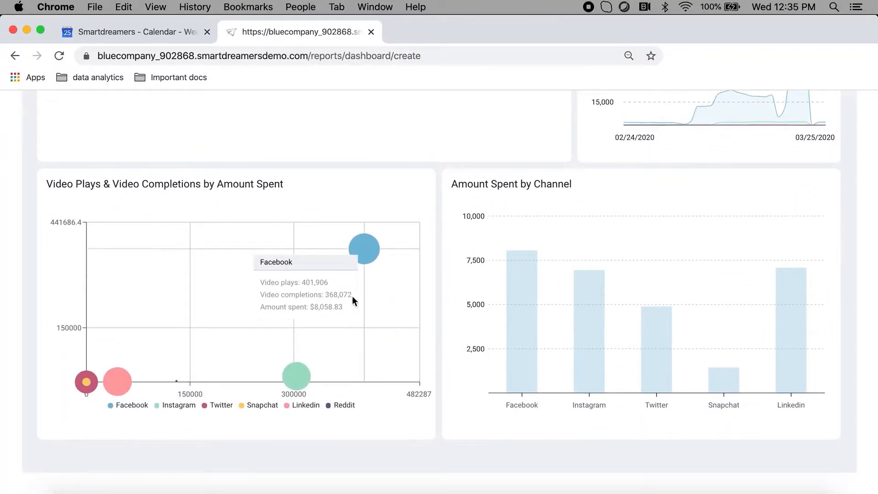
pyautogui.moveTo(299, 383)
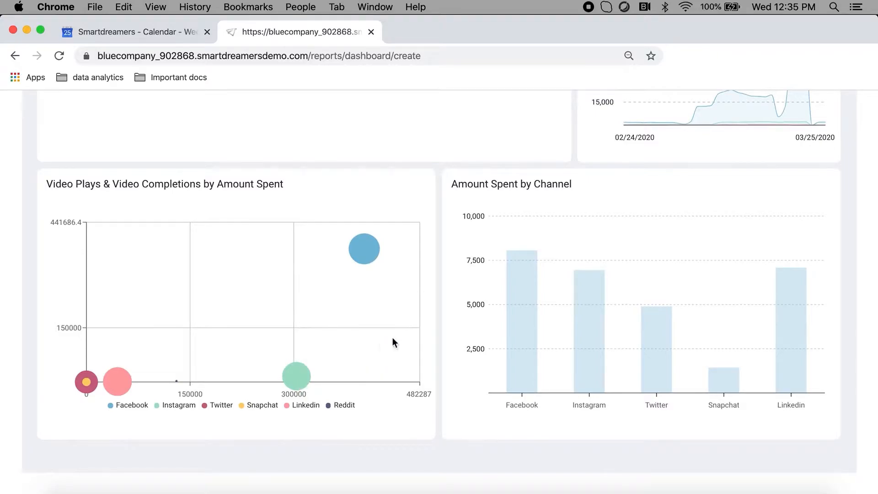
# - Create the dashboard from the previewed template and set its date range to Last 365 Days
pyautogui.scroll(15, 436, 321)
pyautogui.click(794, 129)
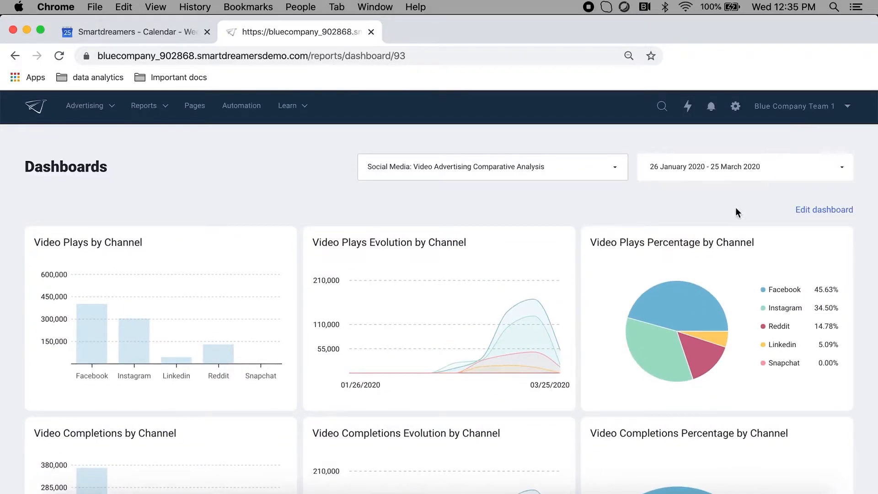
pyautogui.click(707, 170)
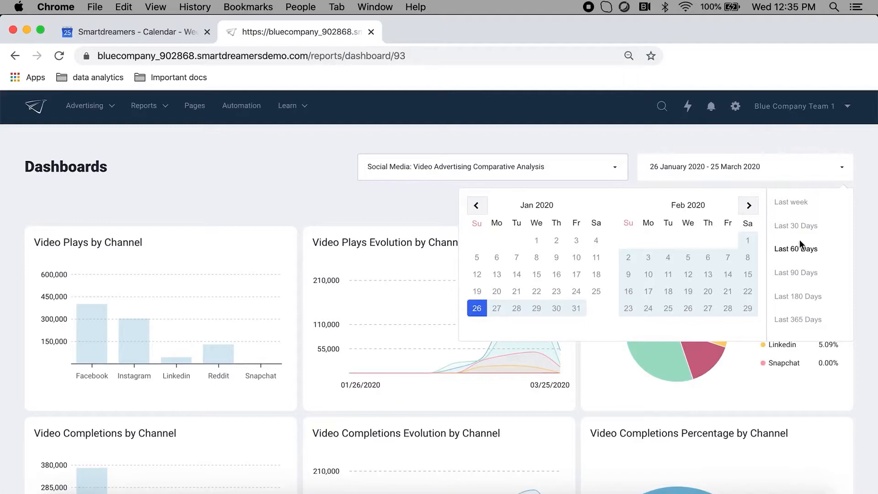
pyautogui.click(808, 323)
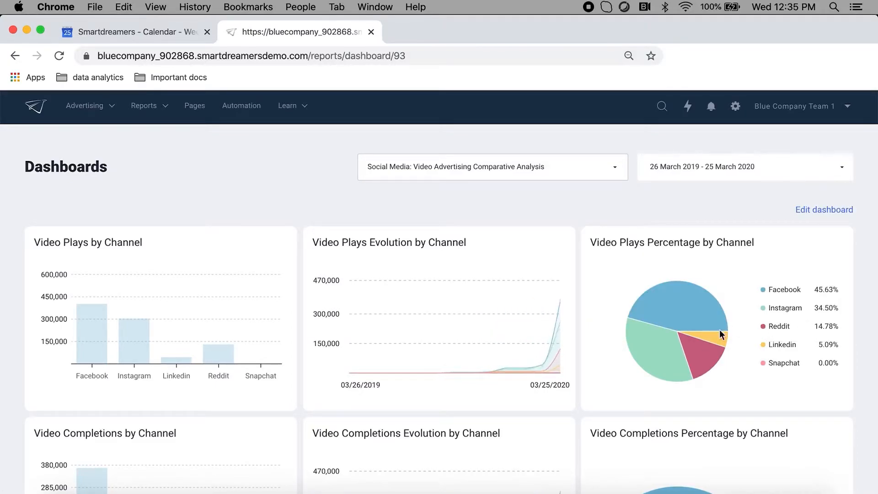
# - Review all the dashboard's charts and its channel performance table for the selected date range
pyautogui.scroll(-3, 526, 361)
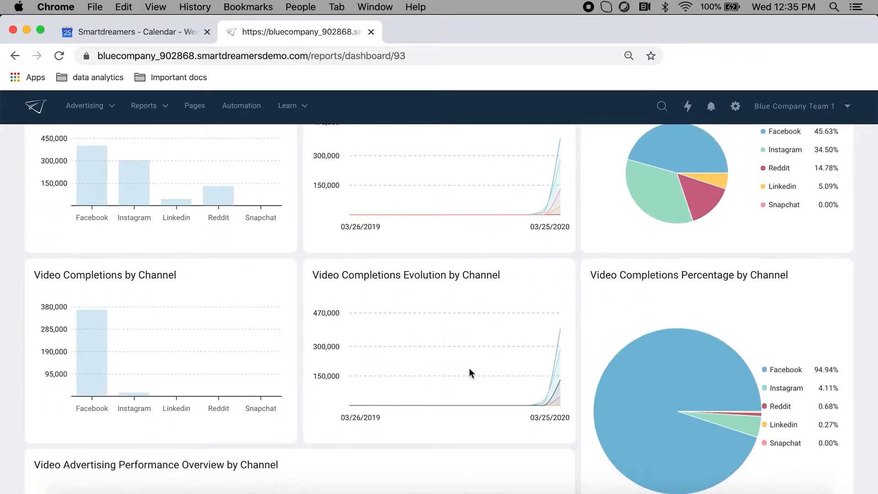
pyautogui.scroll(-1, 448, 370)
pyautogui.scroll(-5, 447, 371)
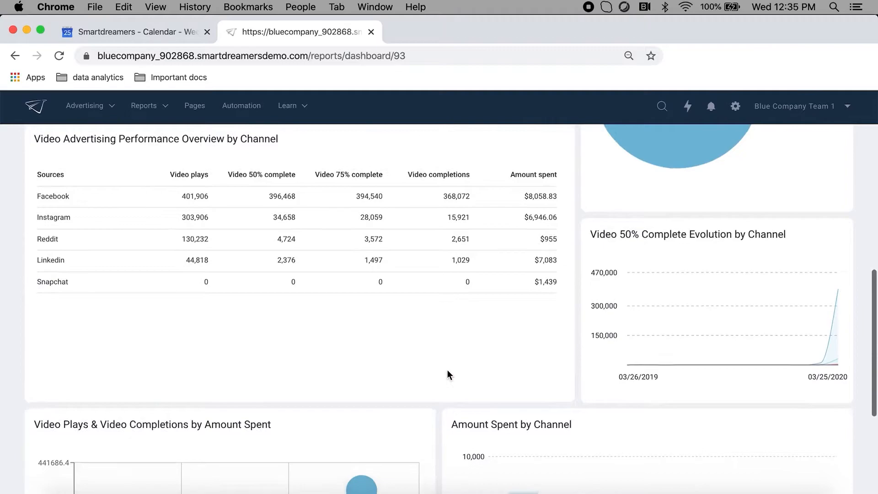
pyautogui.scroll(-4, 447, 371)
pyautogui.scroll(10, 447, 369)
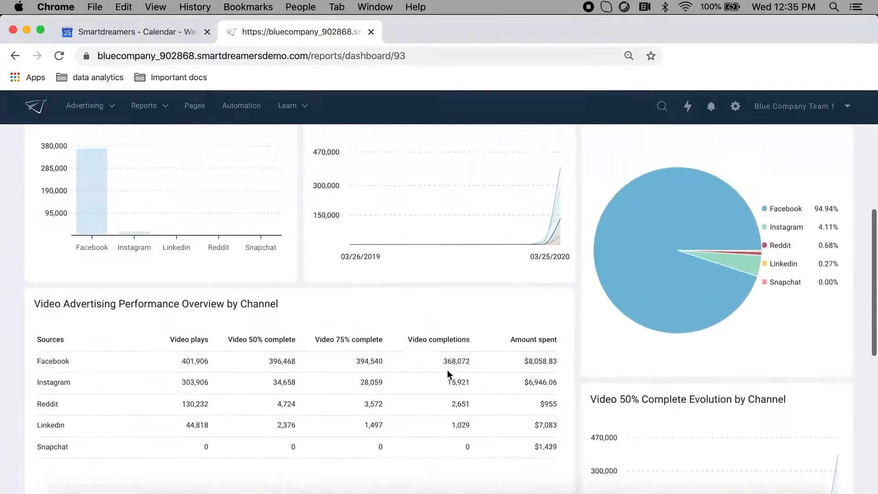
pyautogui.scroll(2, 447, 370)
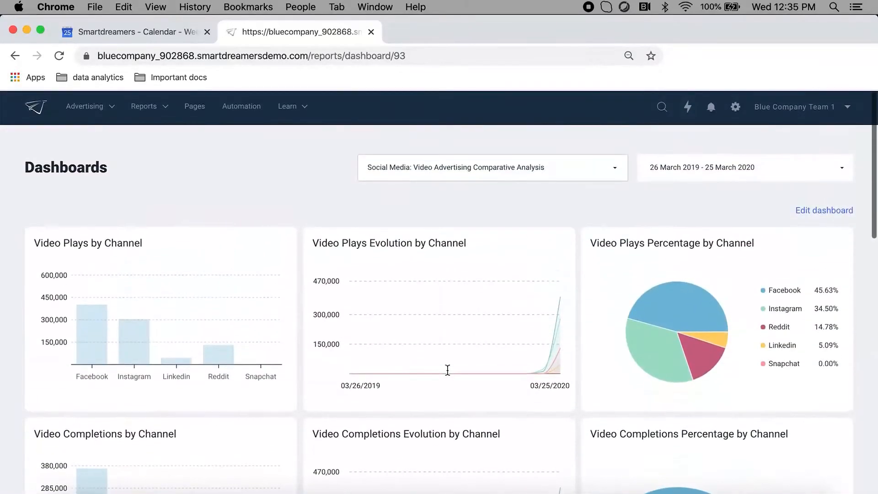
# - Open the dashboard for editing and rename it Social Media: Video Advertising Comparative Analysis 2
pyautogui.click(817, 211)
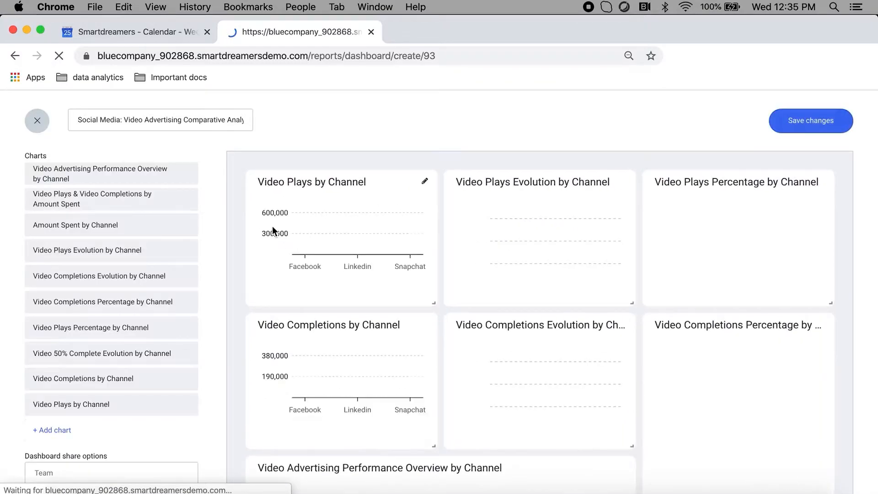
pyautogui.click(237, 124)
pyautogui.write('2')
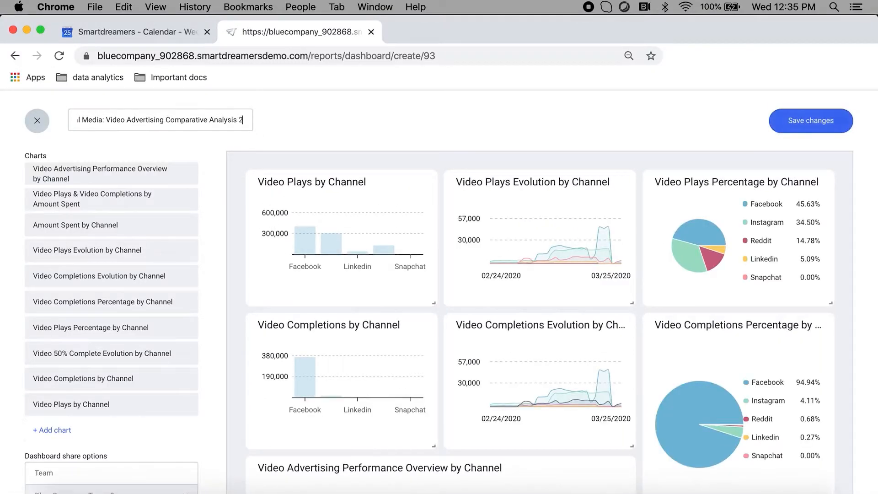
# - Permanently delete the Video Plays Percentage by Channel chart from the dashboard
pyautogui.click(139, 328)
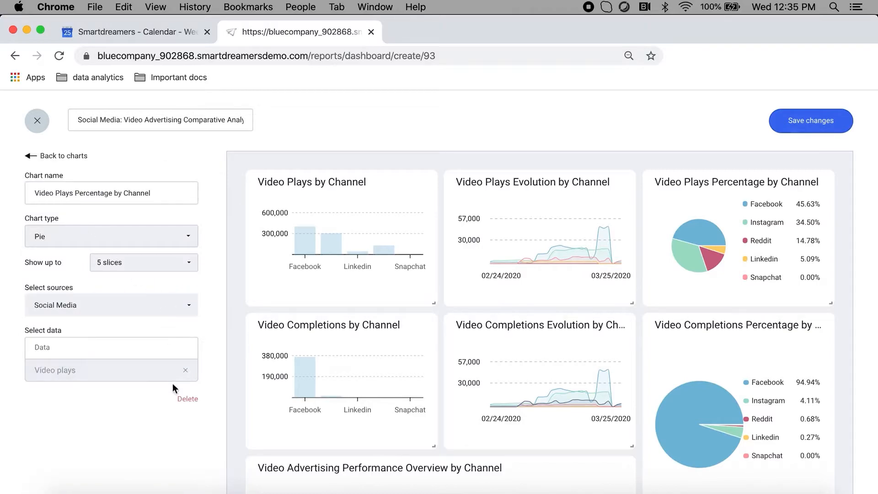
pyautogui.click(182, 400)
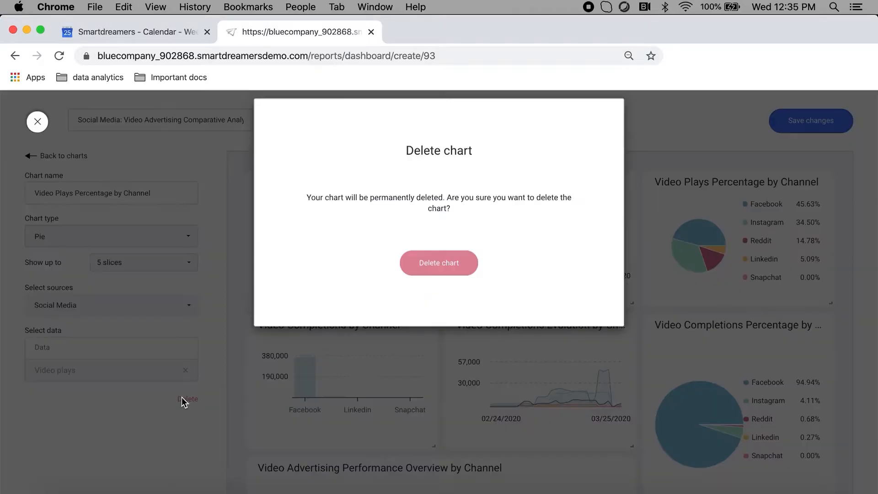
pyautogui.click(432, 260)
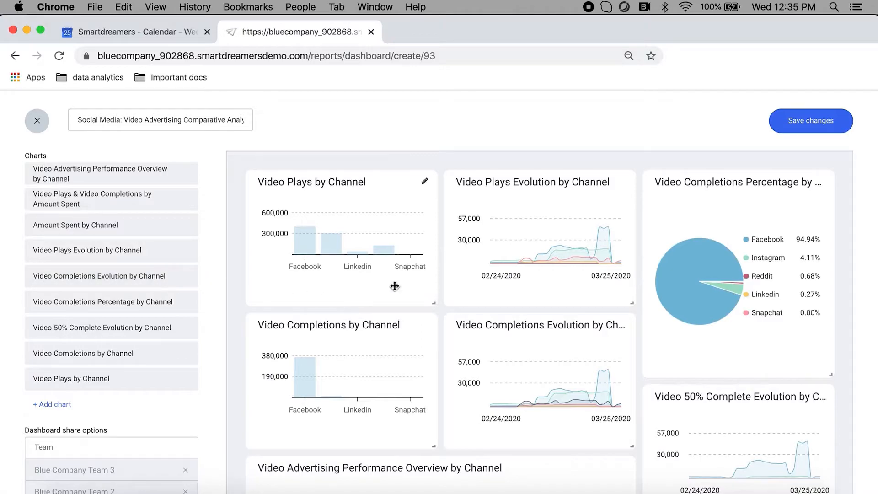
# - Move Video Plays Evolution by Channel below Video Completions Evolution, widen the Video Plays by Channel chart, and save the dashboard
pyautogui.moveTo(481, 290); pyautogui.dragTo(507, 433)
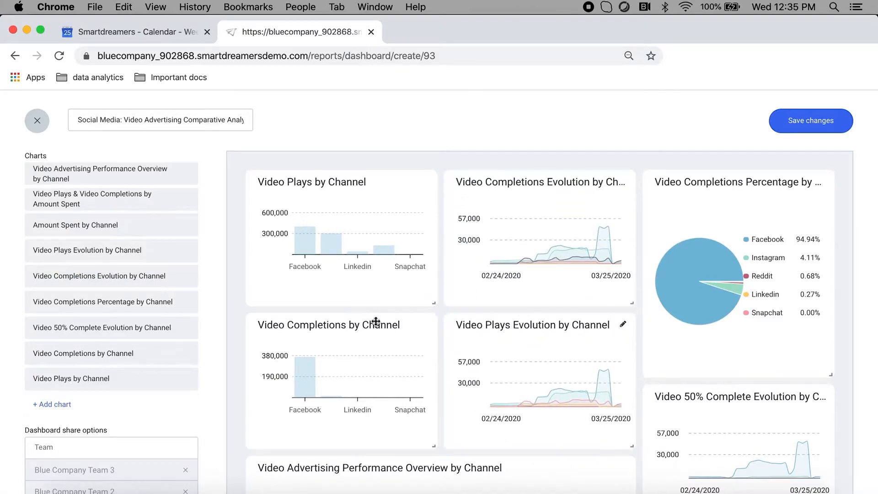
pyautogui.moveTo(437, 304); pyautogui.dragTo(488, 334)
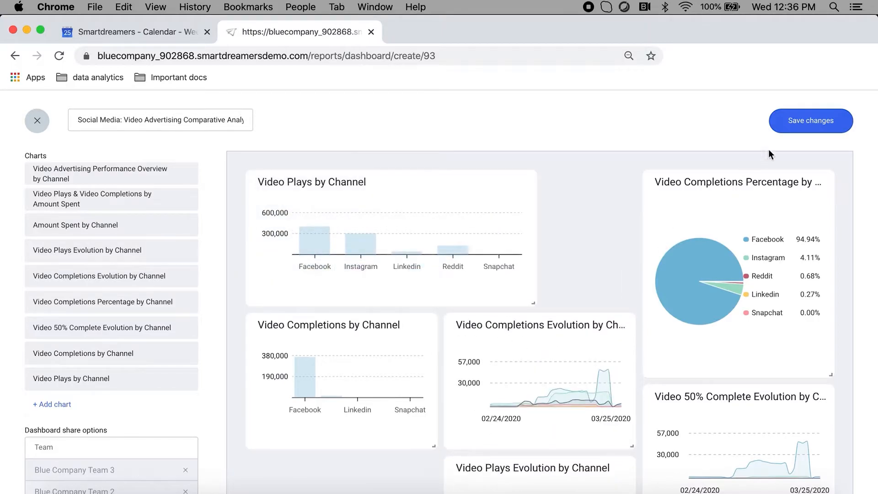
pyautogui.click(796, 121)
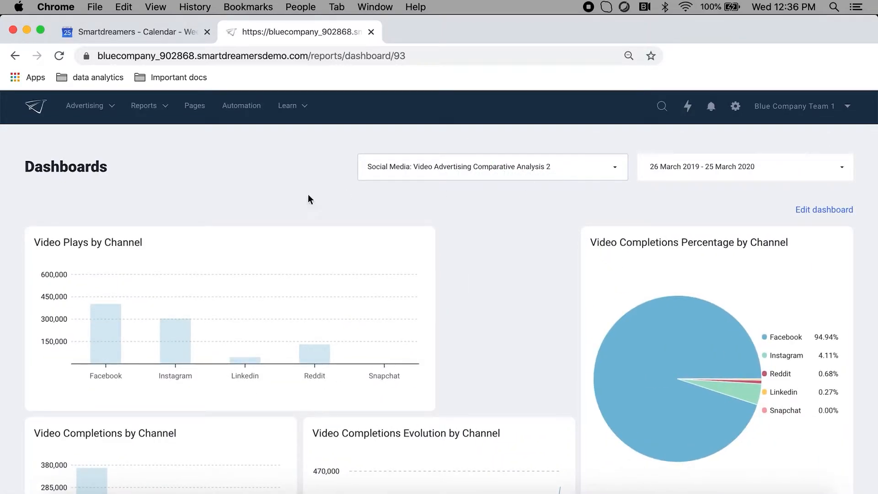
# - Create another new dashboard, starting blank, and name it Dashboard Tutorial
pyautogui.moveTo(149, 117)
pyautogui.click(192, 376)
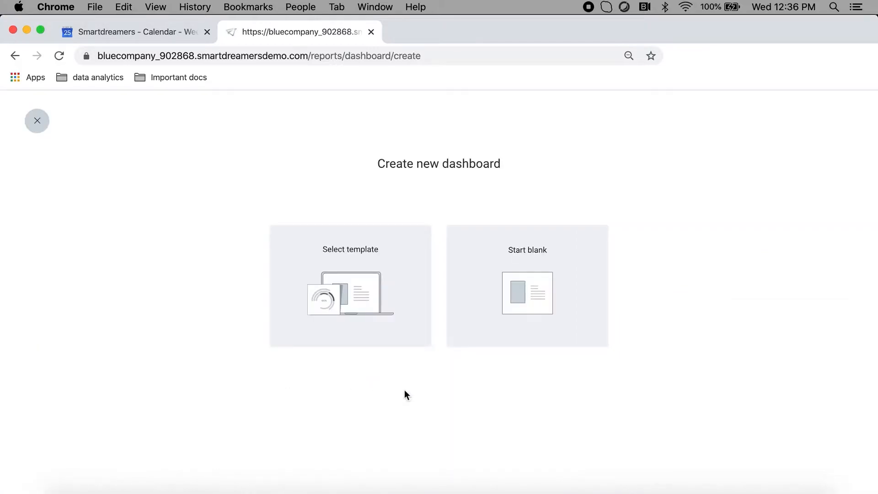
pyautogui.click(499, 302)
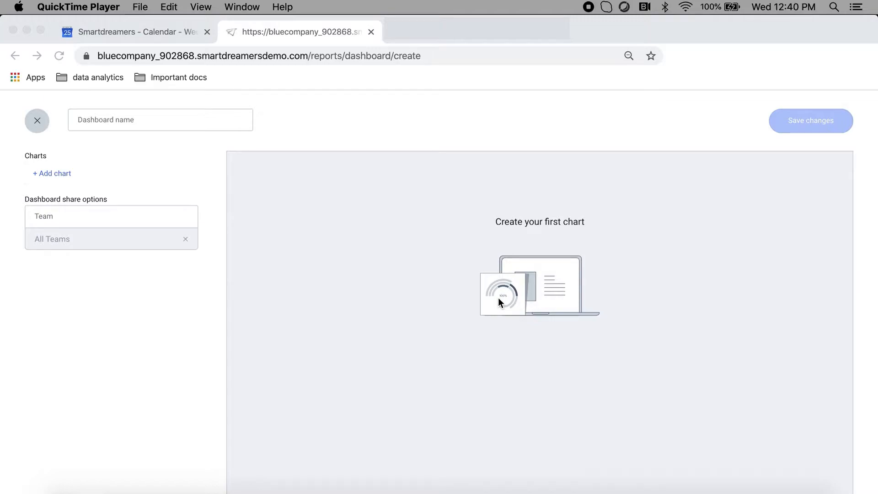
pyautogui.click(186, 122)
pyautogui.click(138, 119)
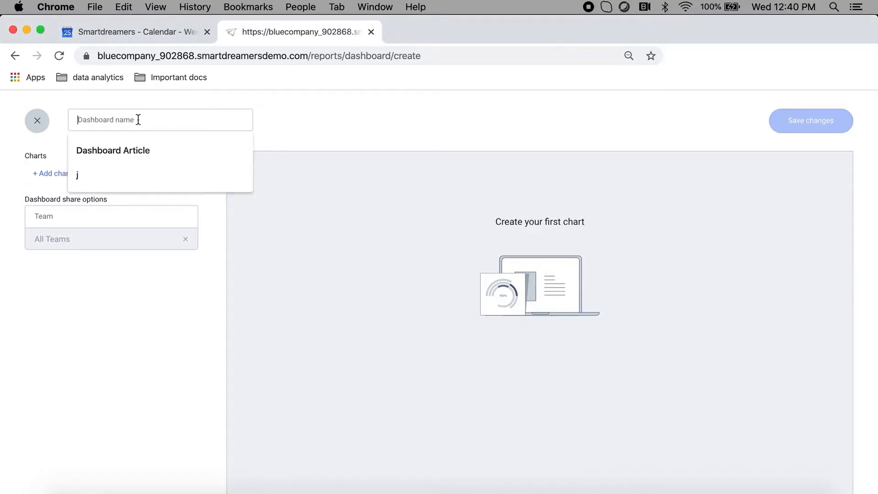
pyautogui.write('Dashboard')
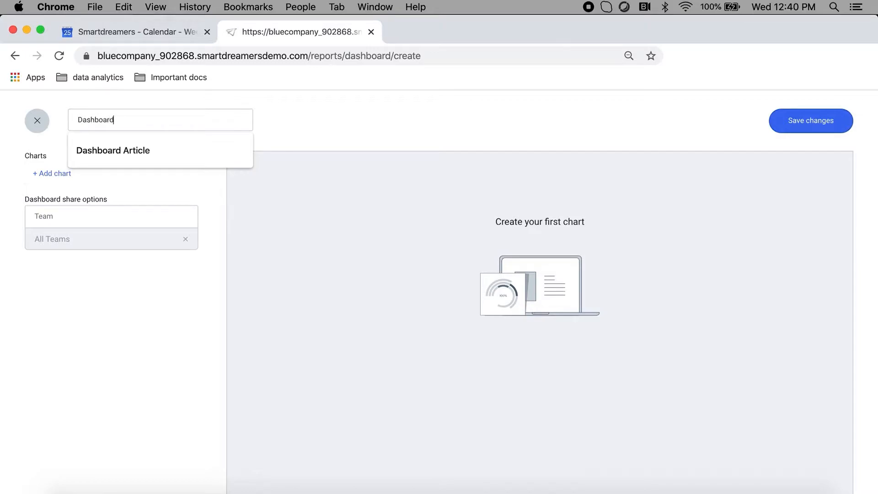
pyautogui.write(' Tutorial')
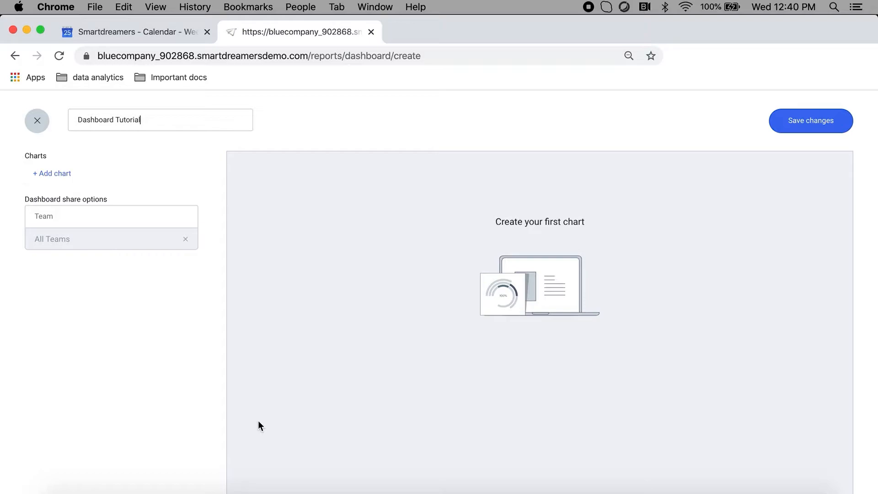
# - Try sharing the dashboard with Blue Company Team 1 and Blue Company Team 3, and restore sharing with all teams
pyautogui.click(105, 215)
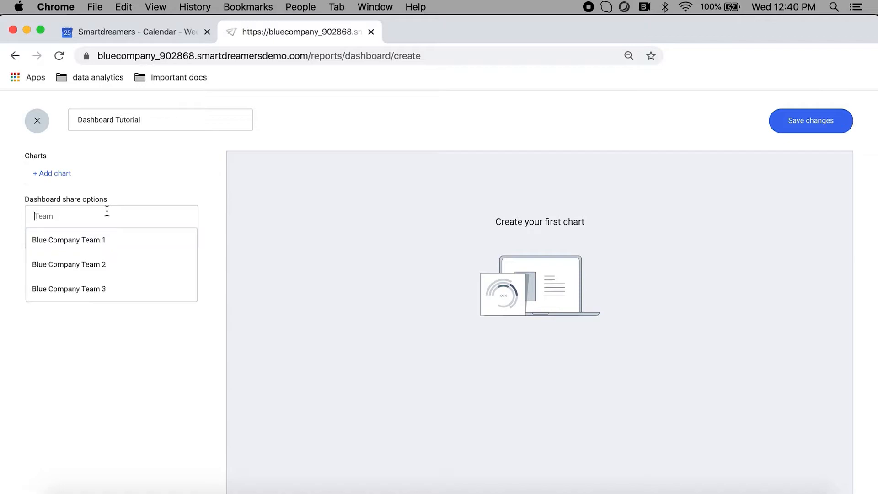
pyautogui.click(92, 241)
pyautogui.click(116, 210)
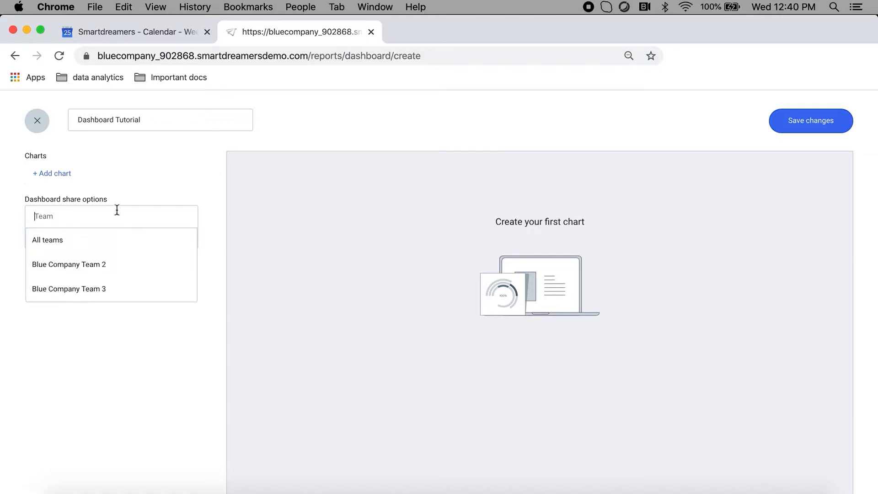
pyautogui.click(96, 289)
pyautogui.click(185, 239)
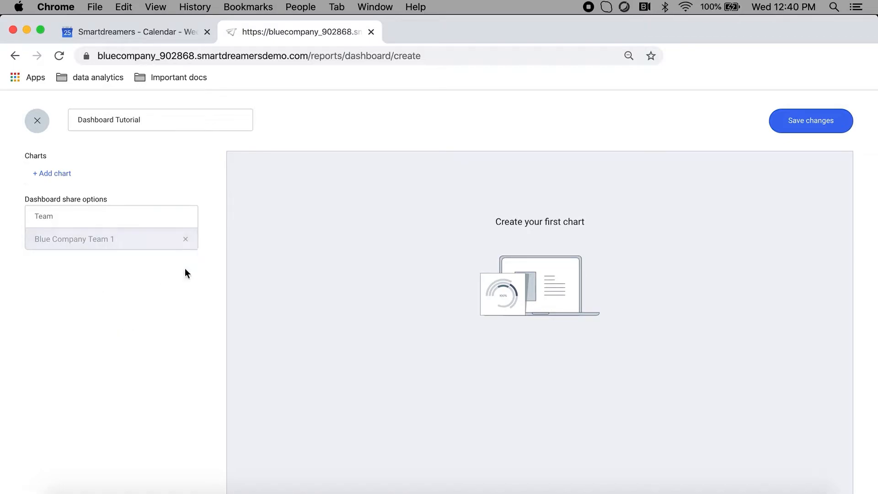
pyautogui.click(90, 217)
pyautogui.click(134, 246)
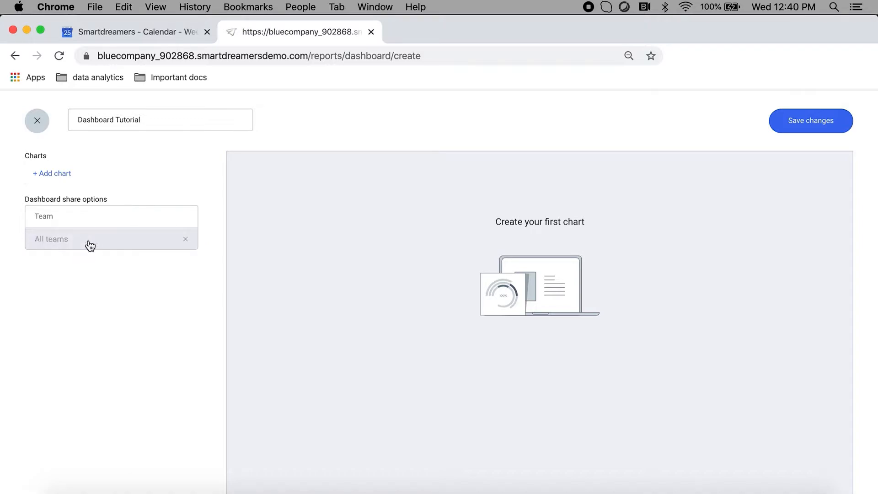
# - Add a first chart to the dashboard and look through the available chart types
pyautogui.click(62, 173)
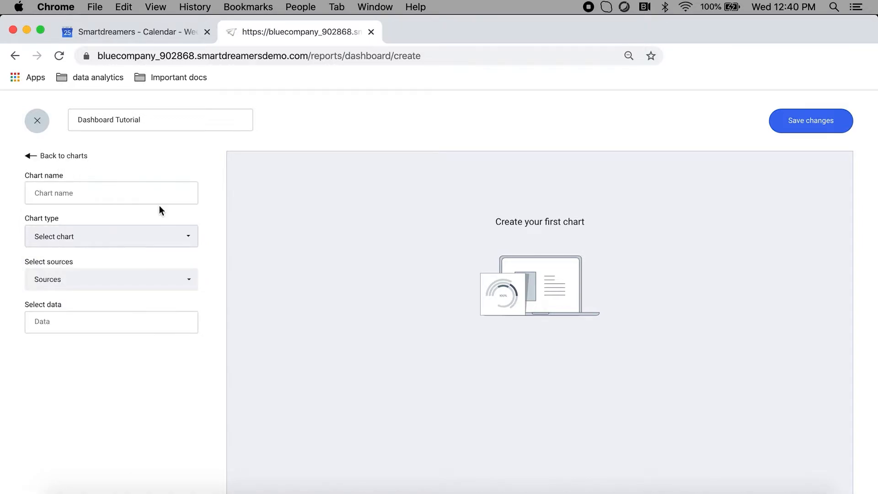
pyautogui.click(156, 243)
pyautogui.scroll(-3, 151, 298)
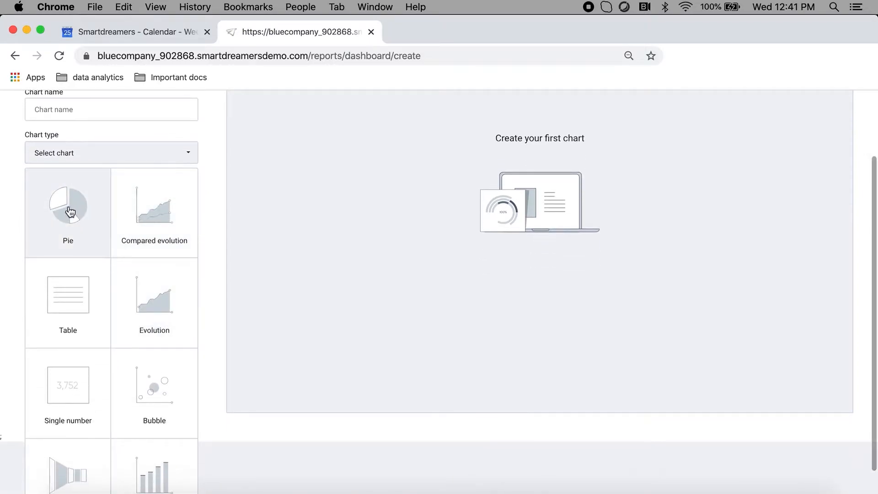
pyautogui.scroll(-1, 91, 332)
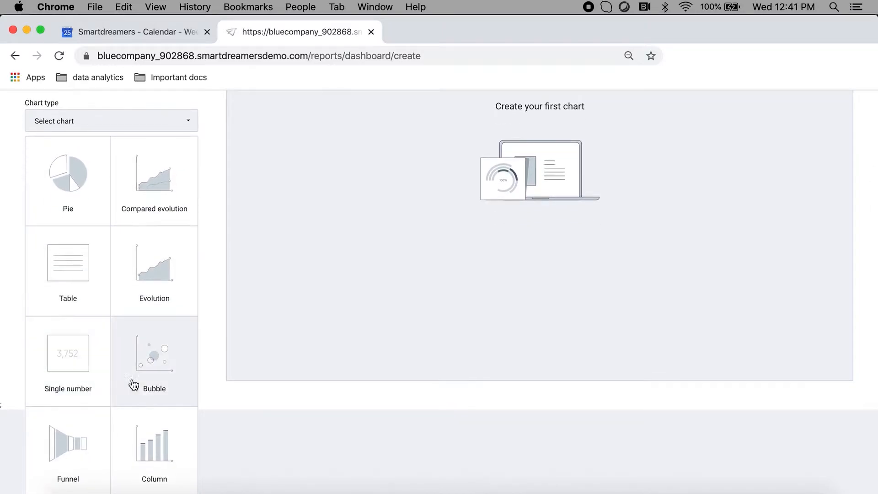
pyautogui.scroll(1, 215, 290)
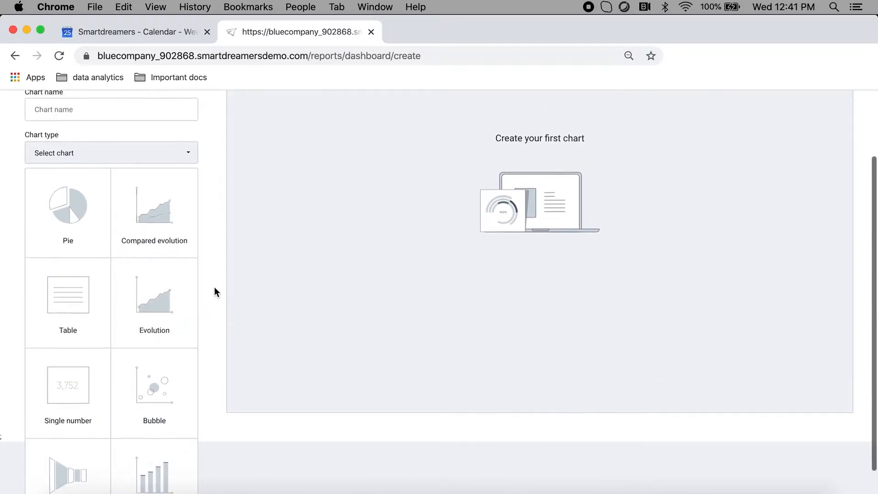
pyautogui.click(214, 288)
# - Select Social Media as the chart's source and exclude Snapchat, Linkedin and Instagram
pyautogui.click(141, 277)
pyautogui.scroll(-1, 111, 327)
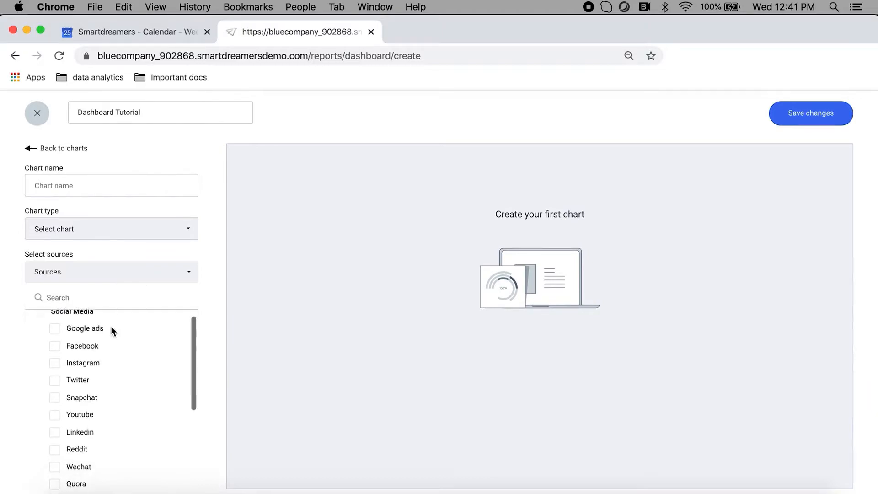
pyautogui.click(39, 312)
pyautogui.scroll(-1, 144, 418)
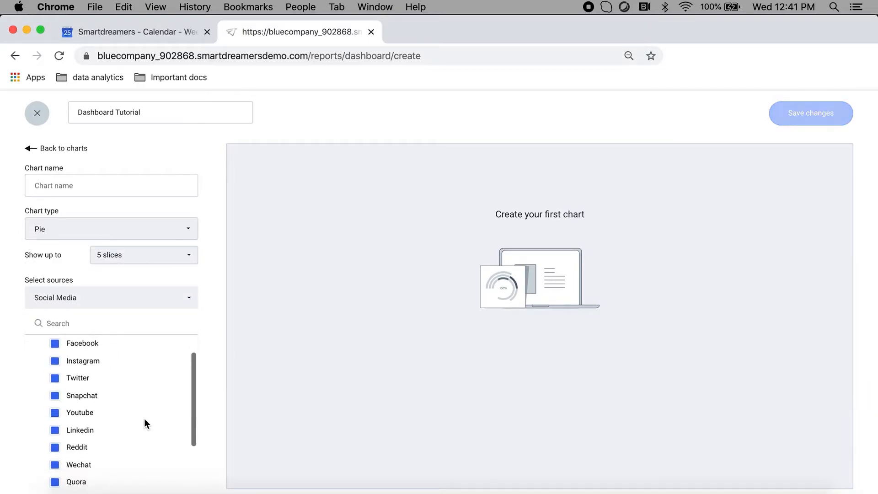
pyautogui.click(54, 396)
pyautogui.click(55, 430)
pyautogui.click(55, 361)
# - Switch the chart's source to Google Analytics and on to Job boards, excluding Monster.com and Craigslist
pyautogui.scroll(-3, 137, 412)
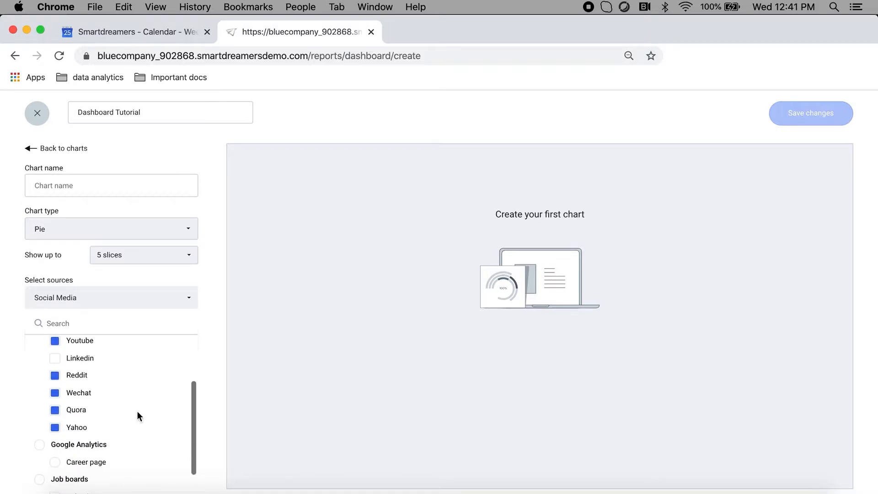
pyautogui.scroll(-4, 138, 410)
pyautogui.click(41, 341)
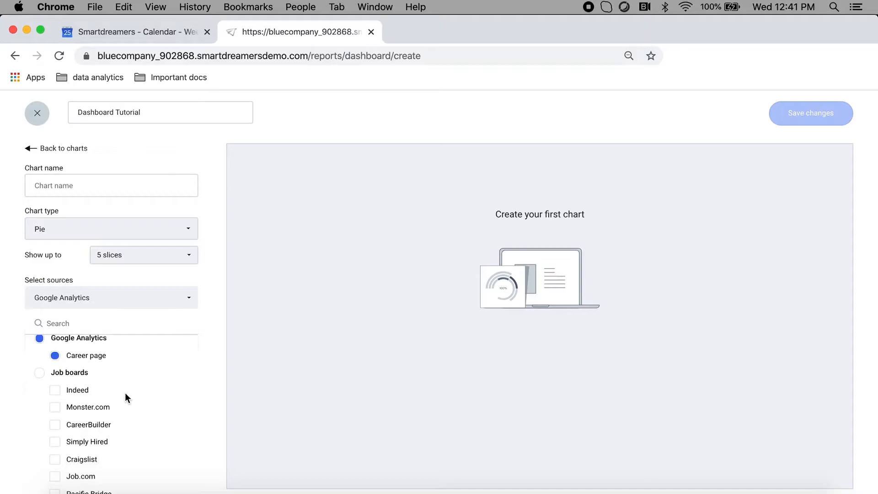
pyautogui.scroll(-2, 125, 393)
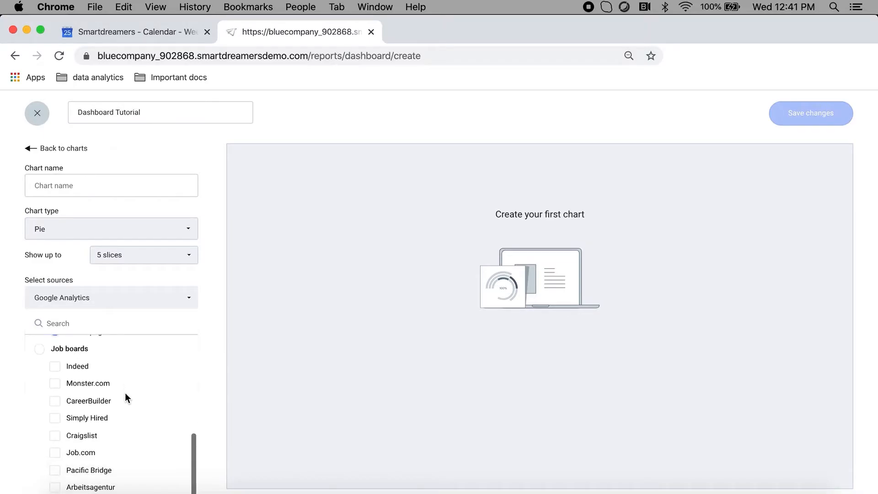
pyautogui.click(40, 350)
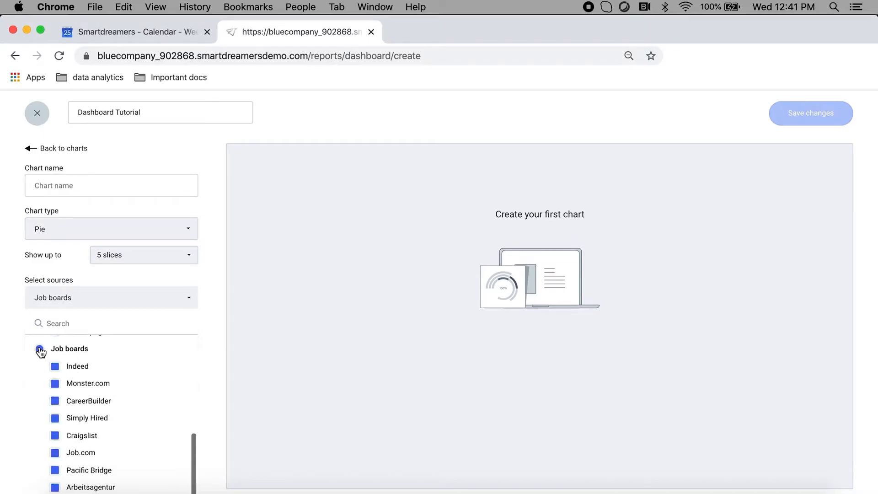
pyautogui.click(55, 383)
pyautogui.click(55, 435)
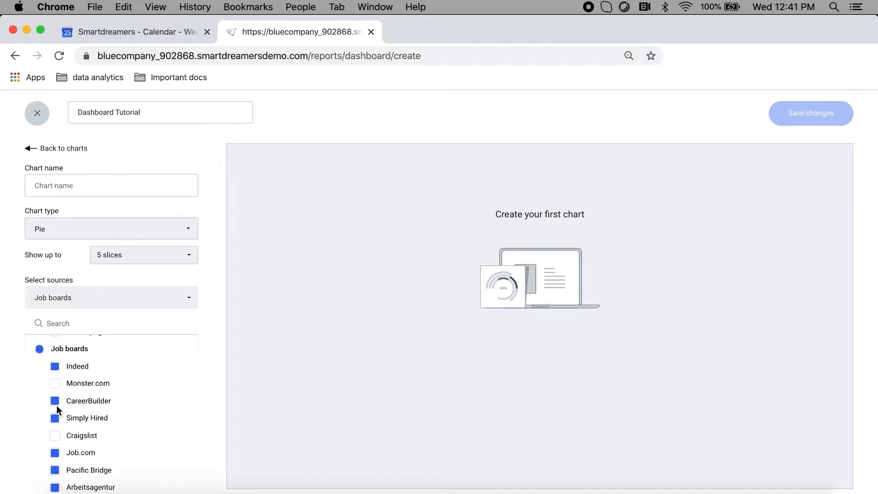
# - Set the chart's source back to all Social Media channels and review the data options offered for it
pyautogui.scroll(5, 131, 408)
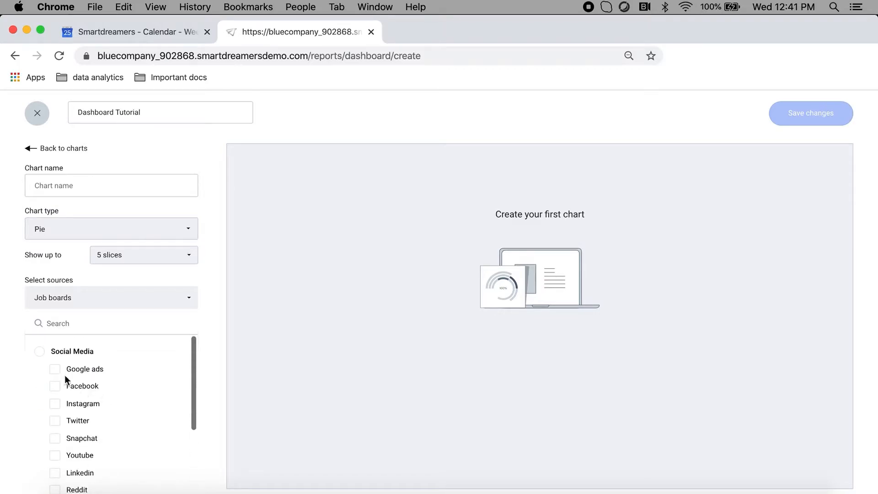
pyautogui.click(38, 352)
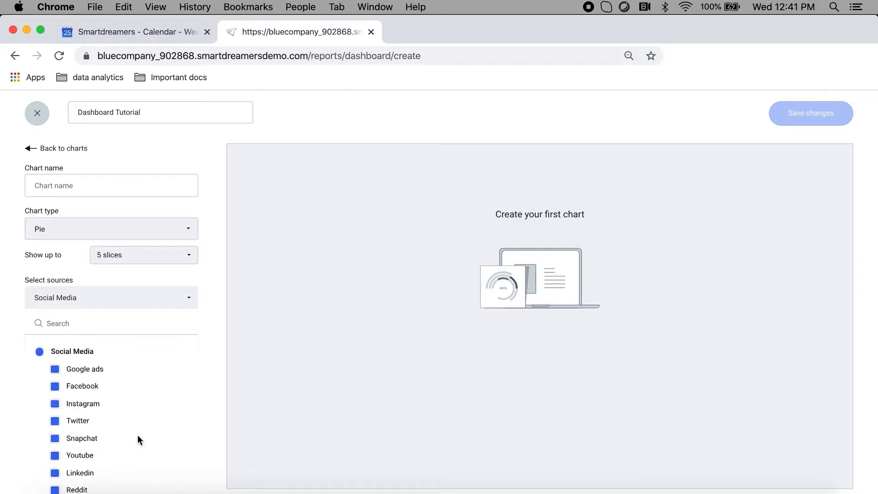
pyautogui.click(212, 370)
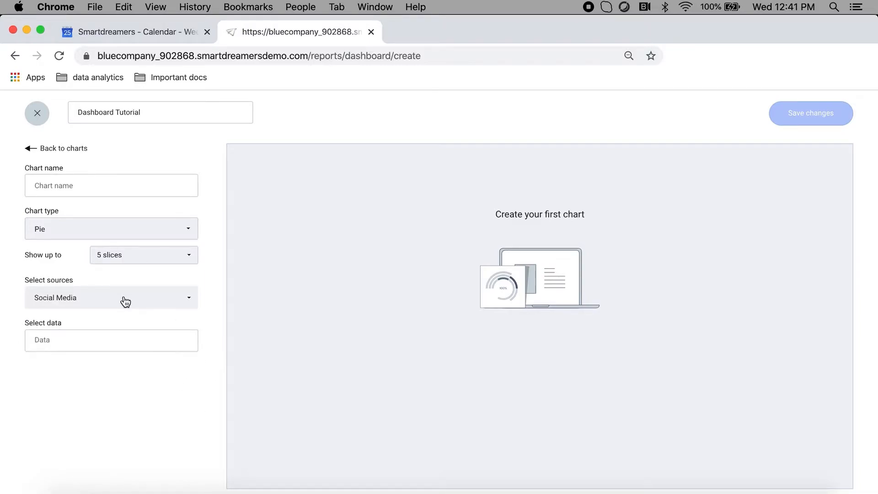
pyautogui.click(96, 341)
pyautogui.scroll(1, 130, 383)
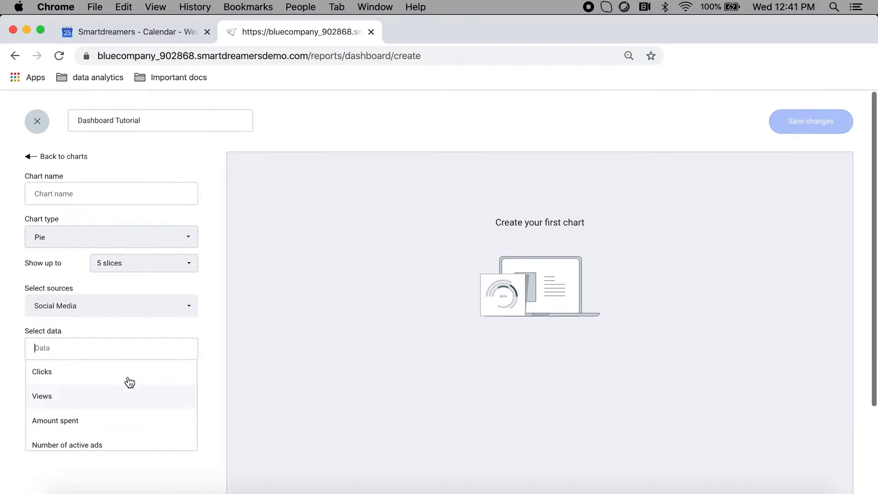
pyautogui.scroll(-2, 130, 382)
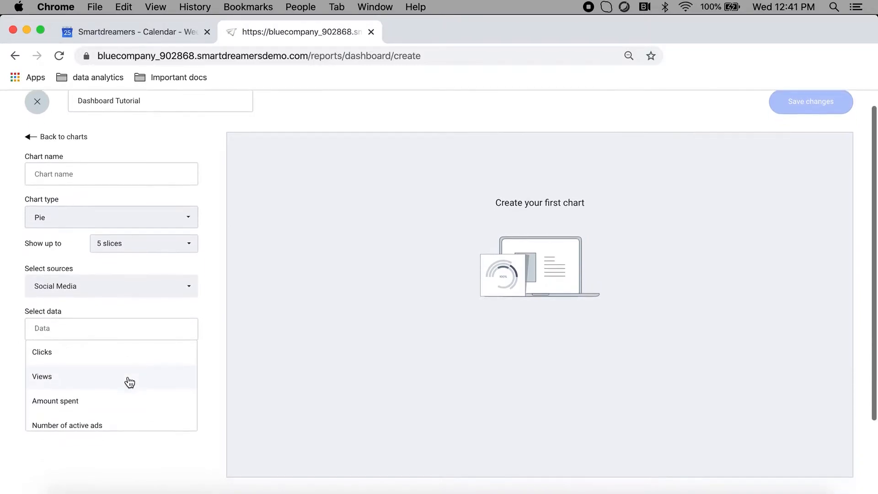
pyautogui.click(138, 457)
# - Change the chart's source to Google Analytics and review its selectable metrics
pyautogui.click(144, 292)
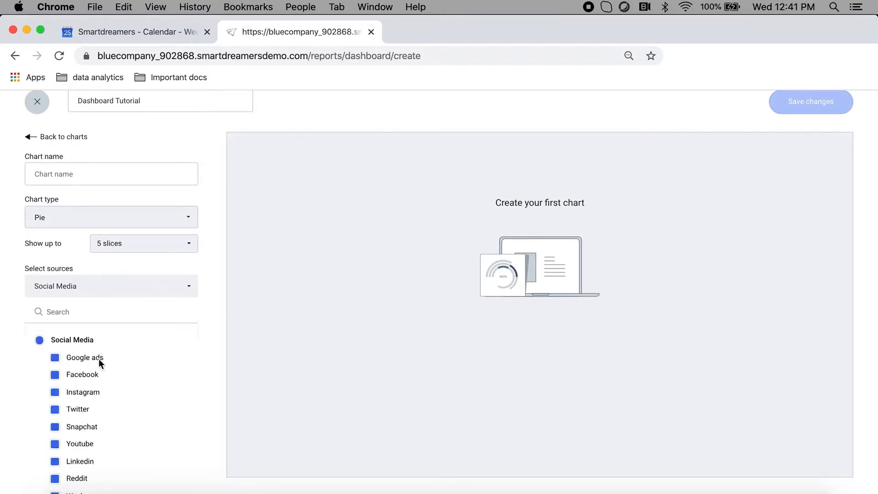
pyautogui.scroll(-6, 80, 362)
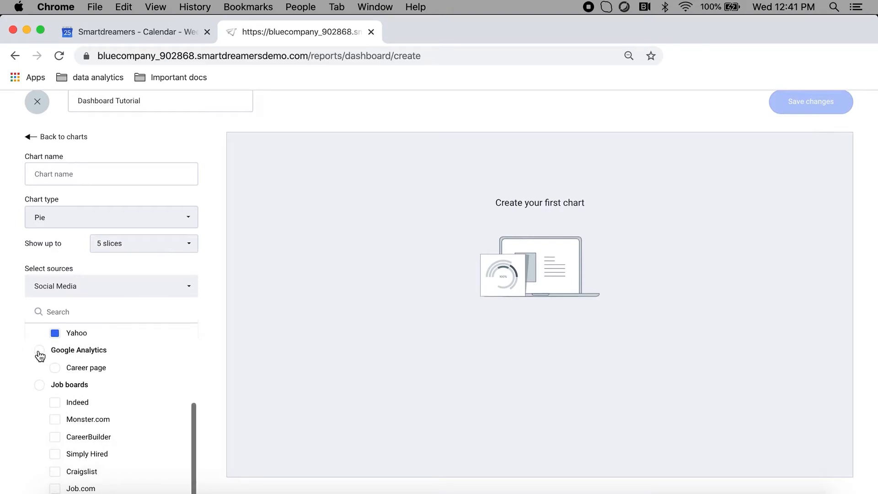
pyautogui.click(39, 350)
pyautogui.click(231, 423)
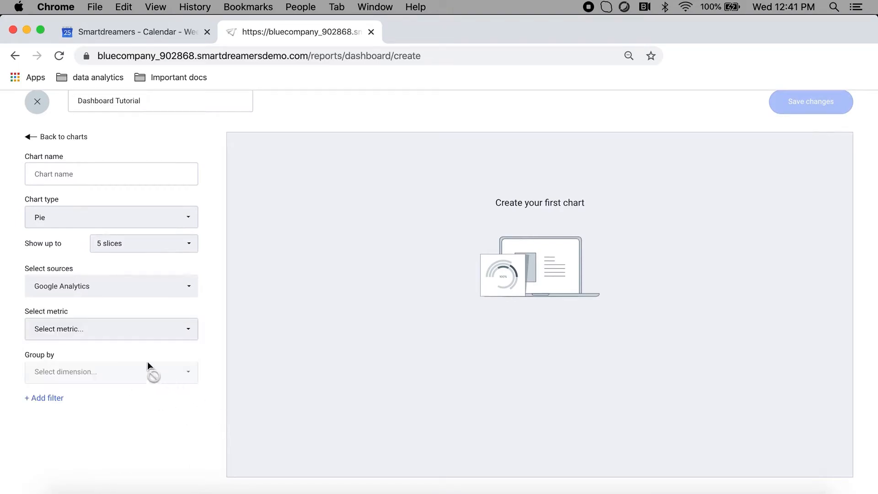
pyautogui.click(110, 329)
pyautogui.scroll(-3, 128, 414)
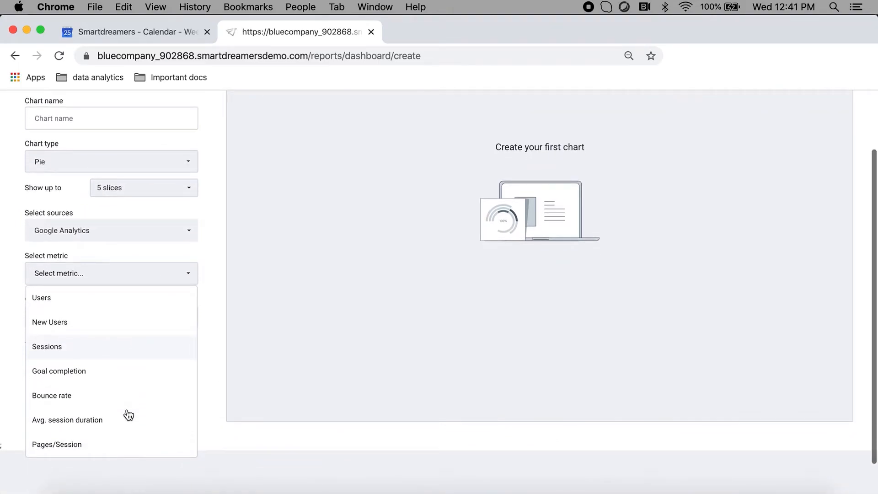
pyautogui.click(212, 377)
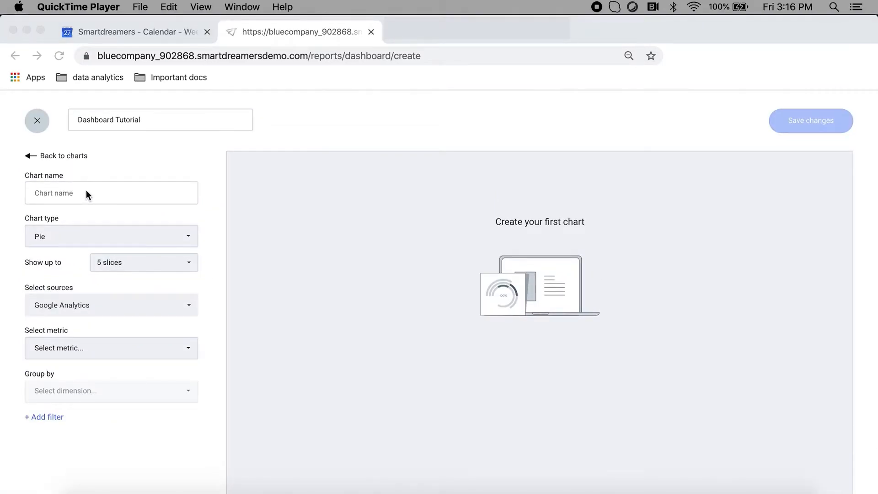
# - Set the chart type to Compared evolution and name the chart Compared Evolution Chart
pyautogui.click(135, 232)
pyautogui.click(155, 239)
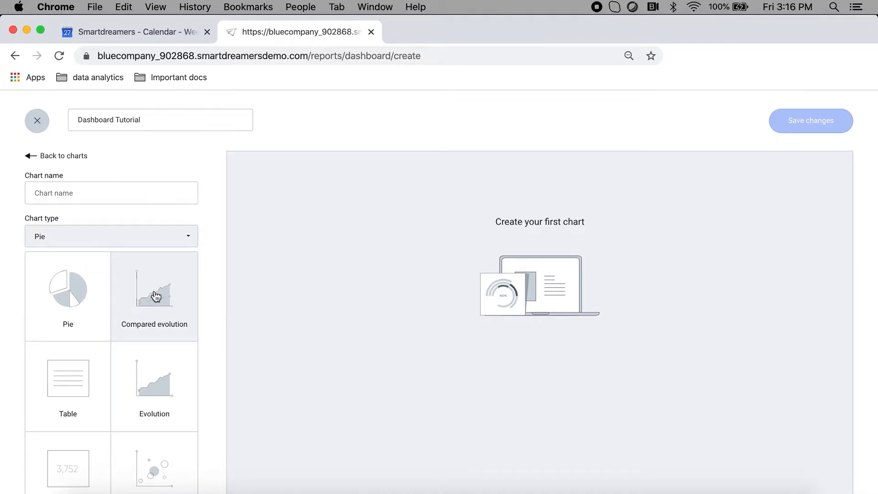
pyautogui.click(156, 296)
pyautogui.click(118, 194)
pyautogui.write('Compared Evolution Chart')
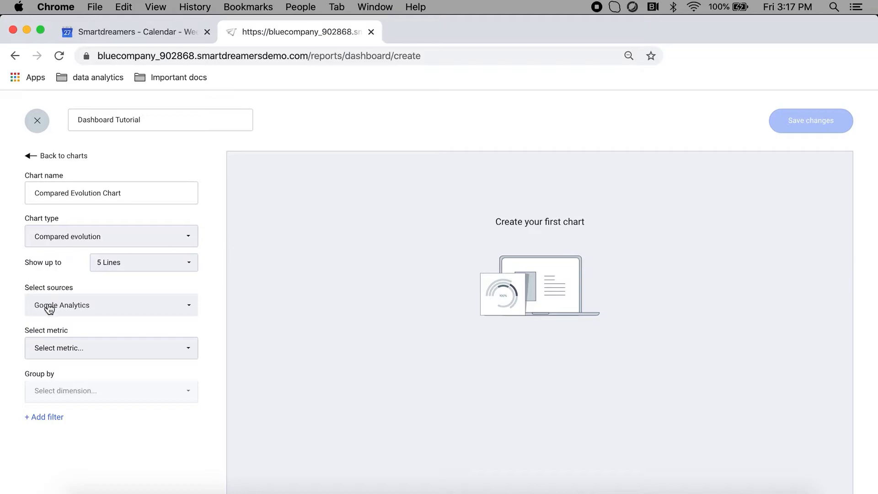
# - Replace the Google Analytics source of Compared Evolution Chart with all Social Media channels
pyautogui.click(81, 304)
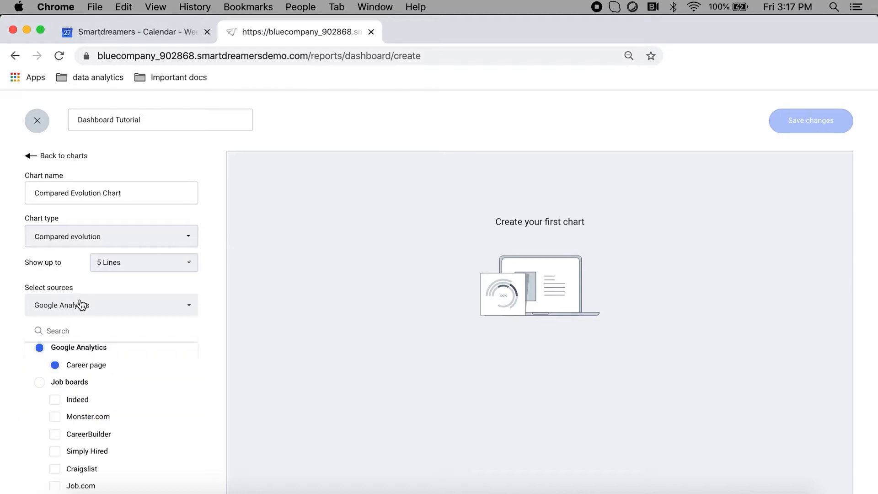
pyautogui.scroll(5, 89, 372)
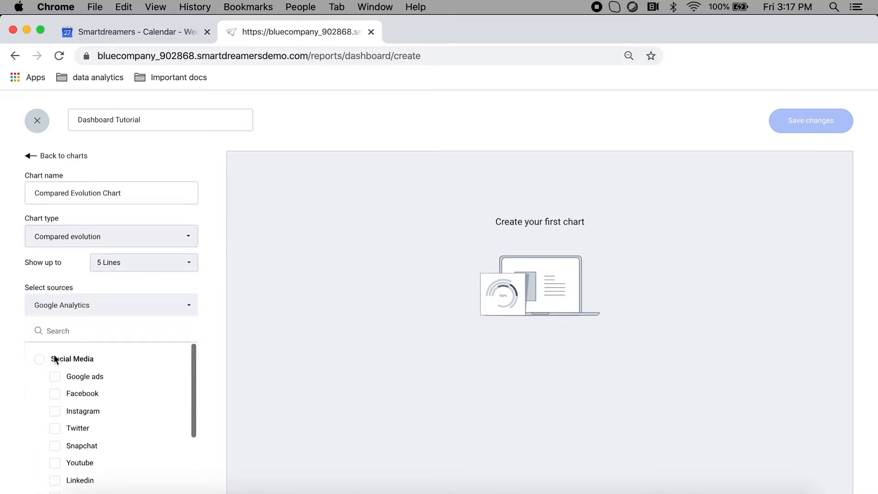
pyautogui.click(41, 360)
pyautogui.click(217, 317)
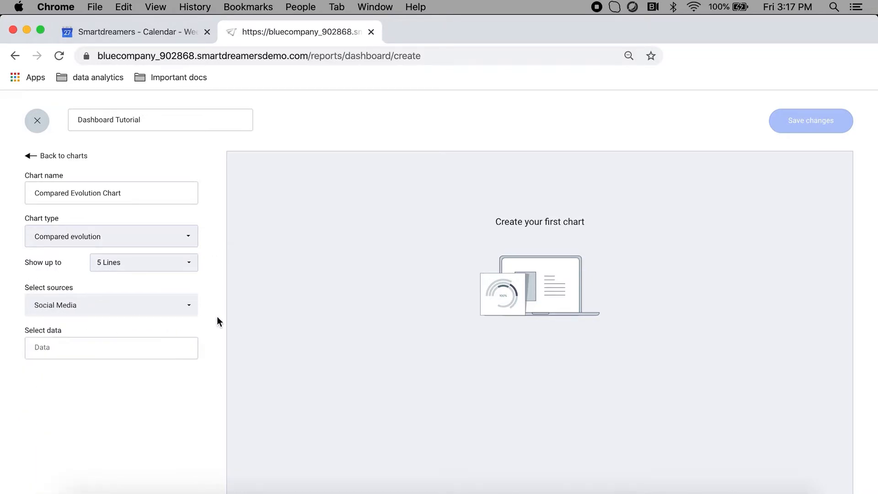
# - Add Clicks and Amount spent as the data of Compared Evolution Chart
pyautogui.click(147, 343)
pyautogui.click(102, 370)
pyautogui.scroll(-1, 134, 320)
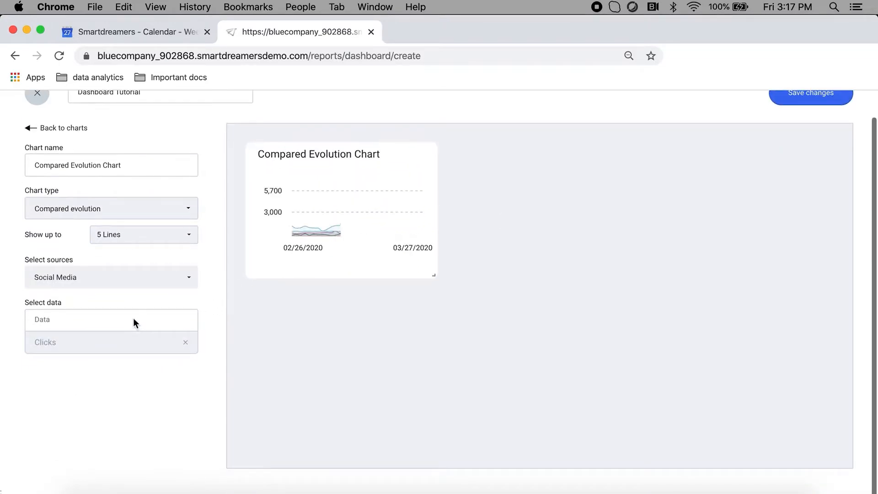
pyautogui.click(133, 320)
pyautogui.click(86, 366)
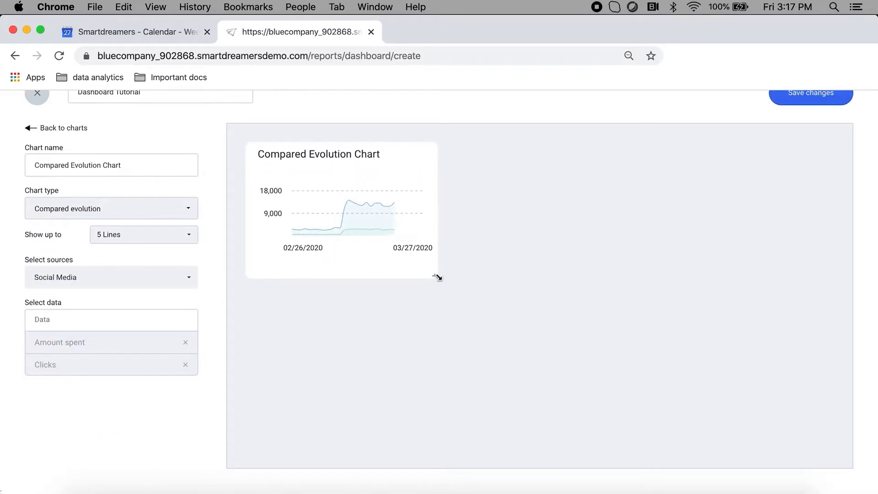
# - Enlarge Compared Evolution Chart to about twice its width and one and a half times its height, and limit it to 3 lines
pyautogui.moveTo(436, 277); pyautogui.dragTo(641, 353)
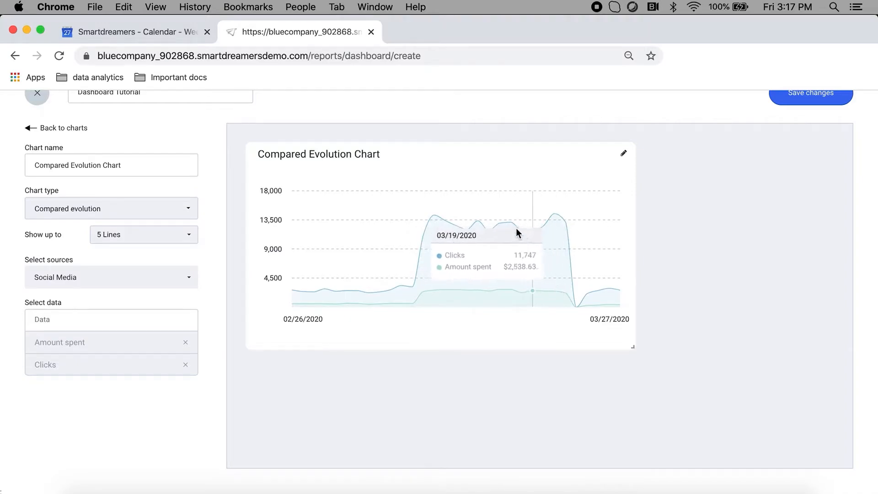
pyautogui.click(185, 238)
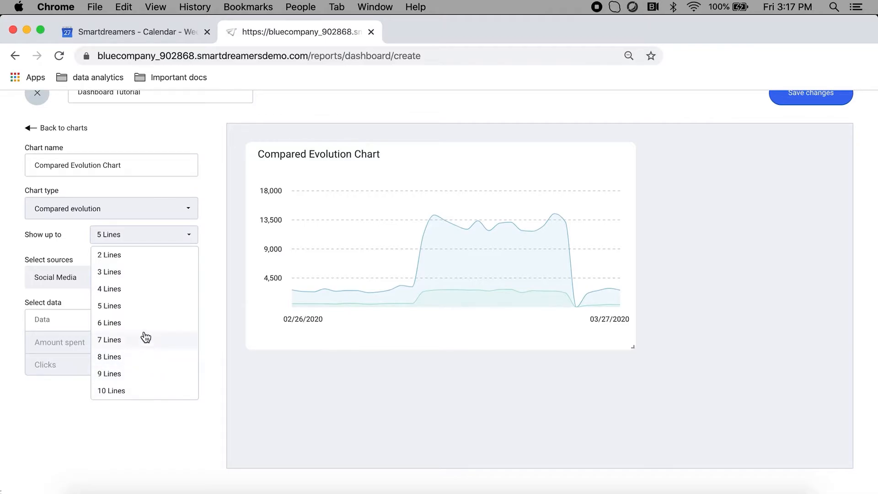
pyautogui.click(135, 274)
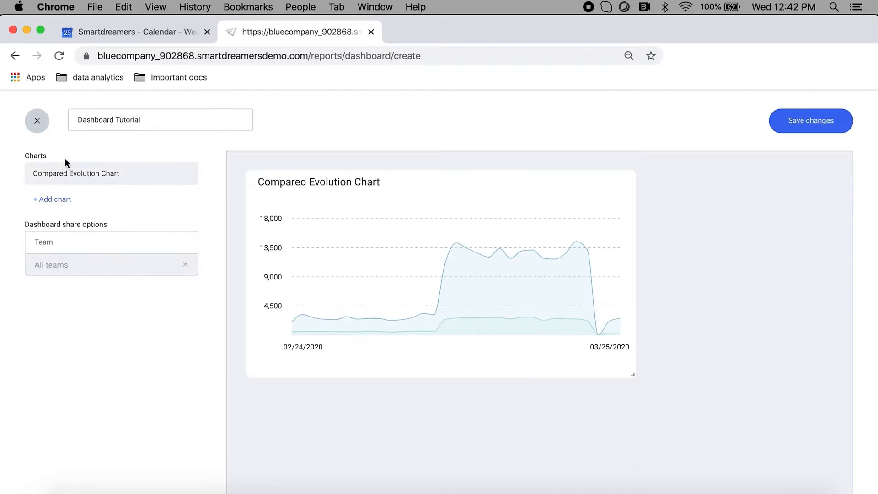
# - Add a chart named Pie Chart to the dashboard, with chart type Pie showing up to 6 slices
pyautogui.click(65, 197)
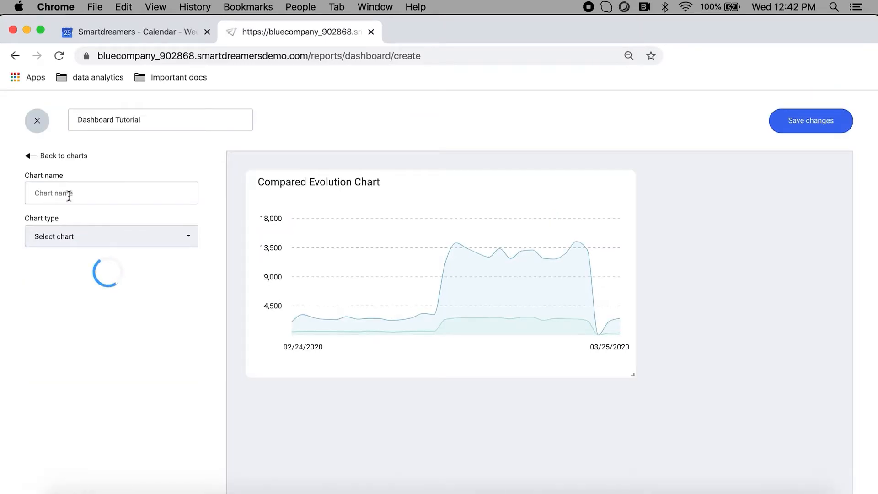
pyautogui.click(96, 194)
pyautogui.write('Pie Chart')
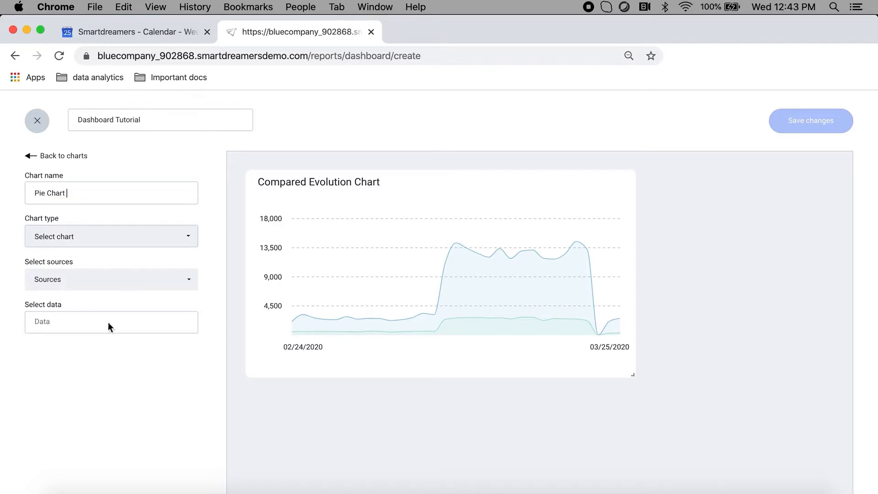
pyautogui.click(83, 237)
pyautogui.click(73, 307)
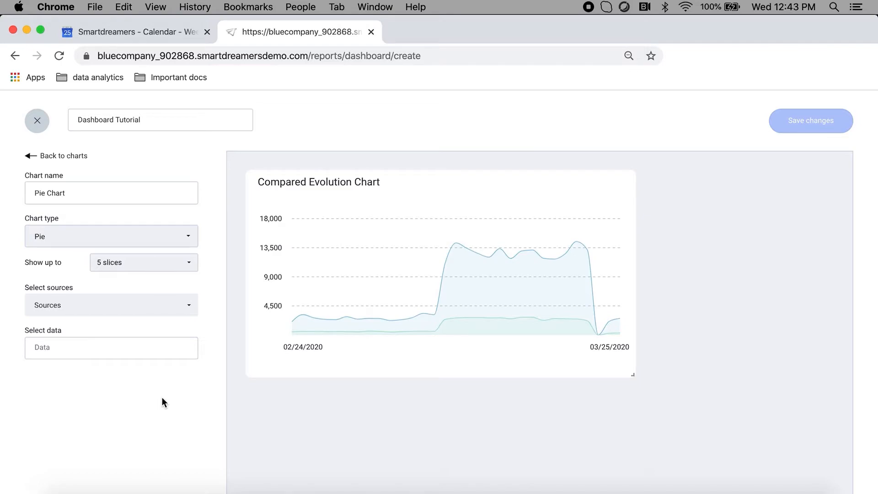
pyautogui.click(145, 262)
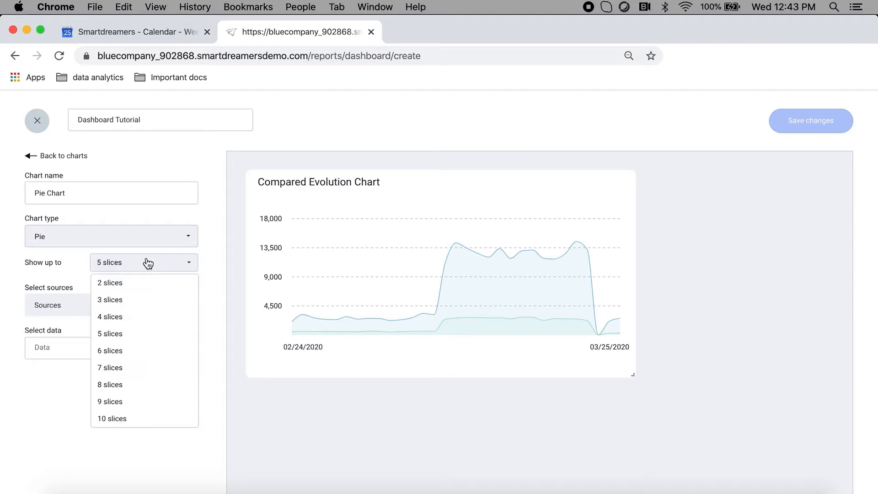
pyautogui.click(133, 355)
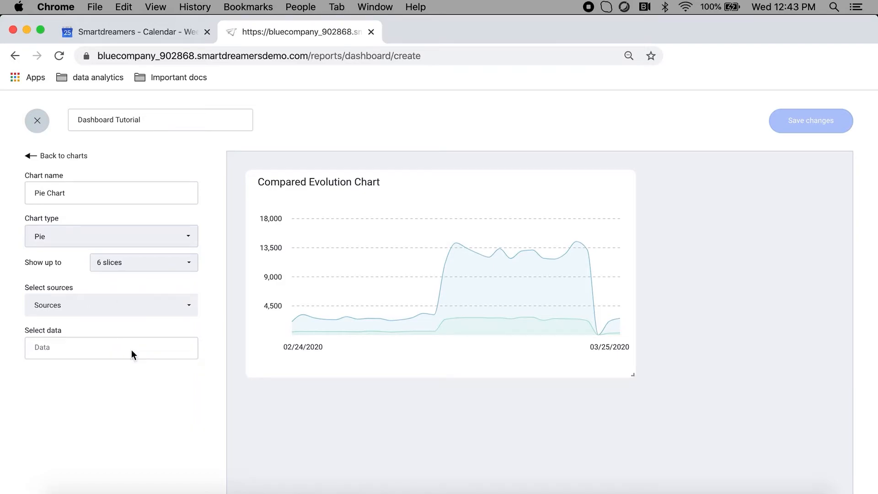
# - Select Google Analytics as the source of Pie Chart
pyautogui.scroll(-1, 143, 401)
pyautogui.click(96, 291)
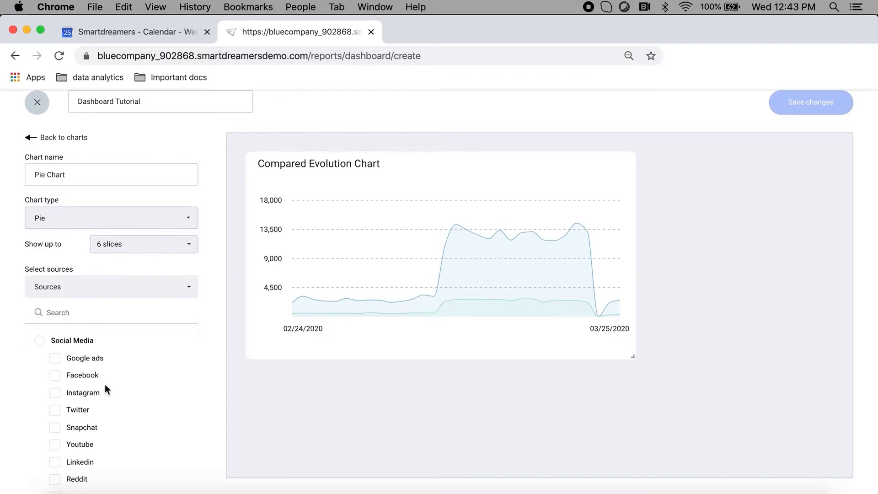
pyautogui.scroll(-5, 105, 384)
pyautogui.click(40, 401)
pyautogui.click(215, 405)
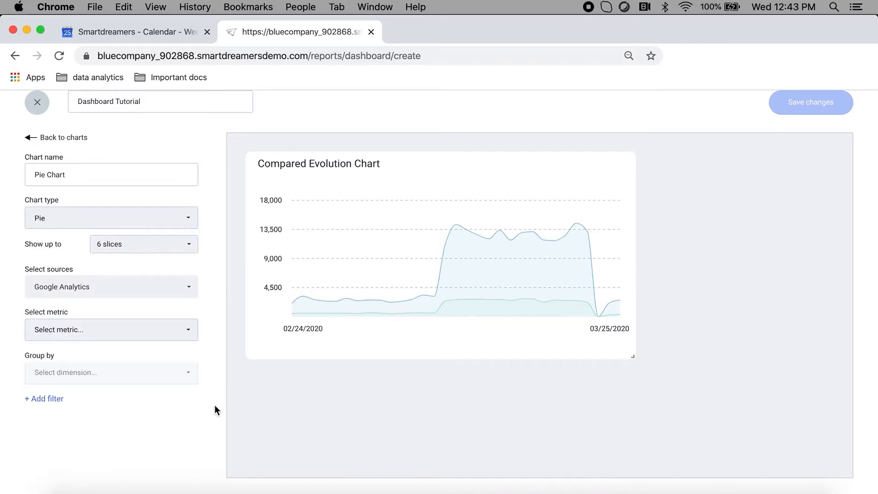
# - Set the metric of Pie Chart to Users and group it by Age
pyautogui.click(123, 334)
pyautogui.click(70, 357)
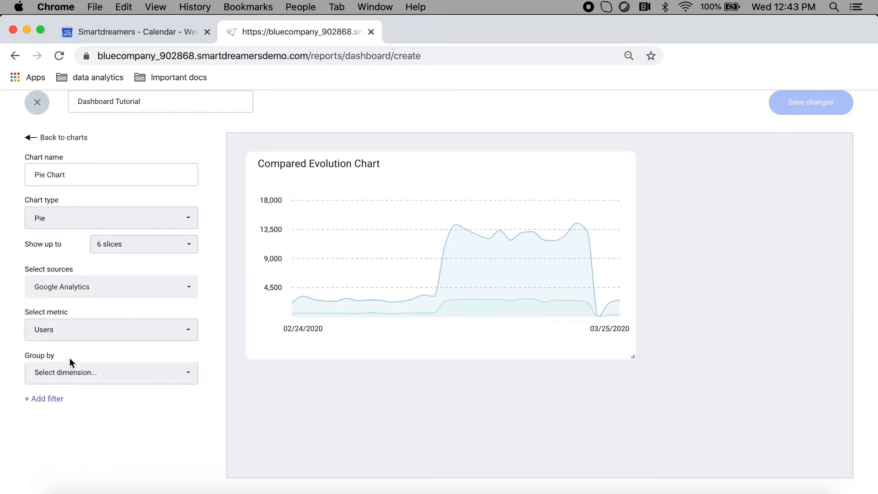
pyautogui.click(136, 376)
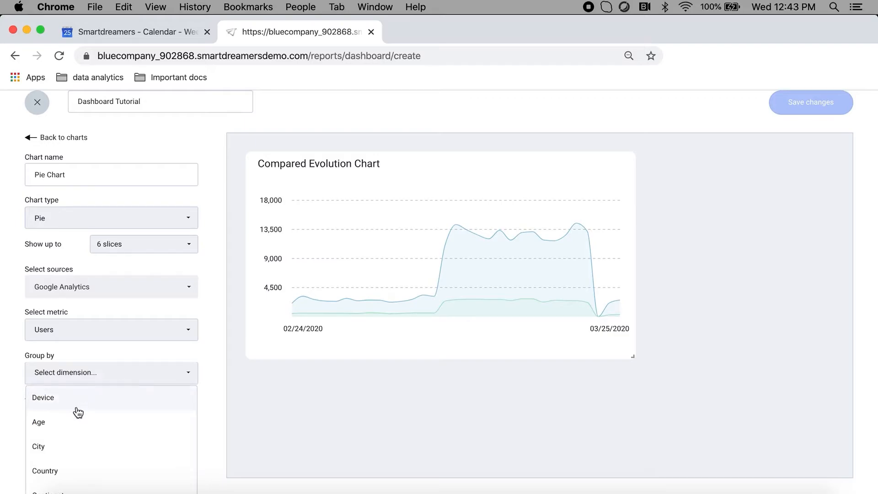
pyautogui.click(72, 426)
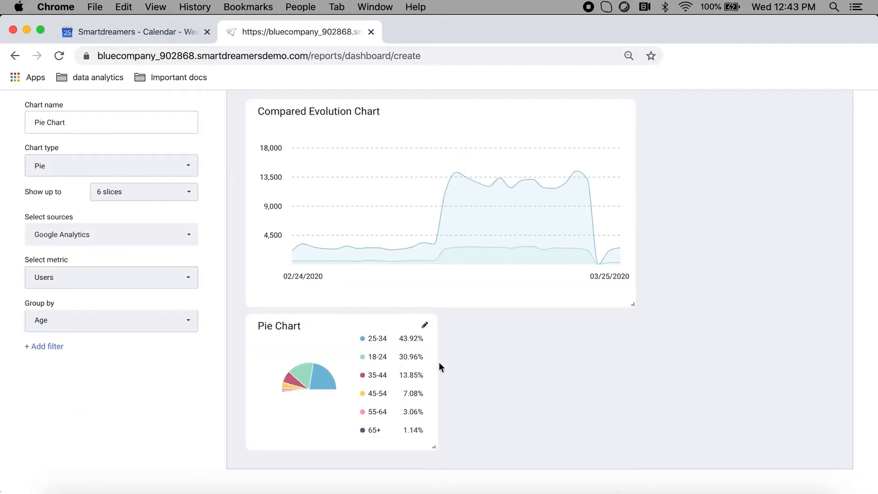
# - Shrink Compared Evolution Chart to about three quarters of its width and enlarge Pie Chart to about twice its width
pyautogui.moveTo(635, 304); pyautogui.dragTo(504, 236)
pyautogui.moveTo(435, 417); pyautogui.dragTo(576, 446)
pyautogui.scroll(-1, 160, 380)
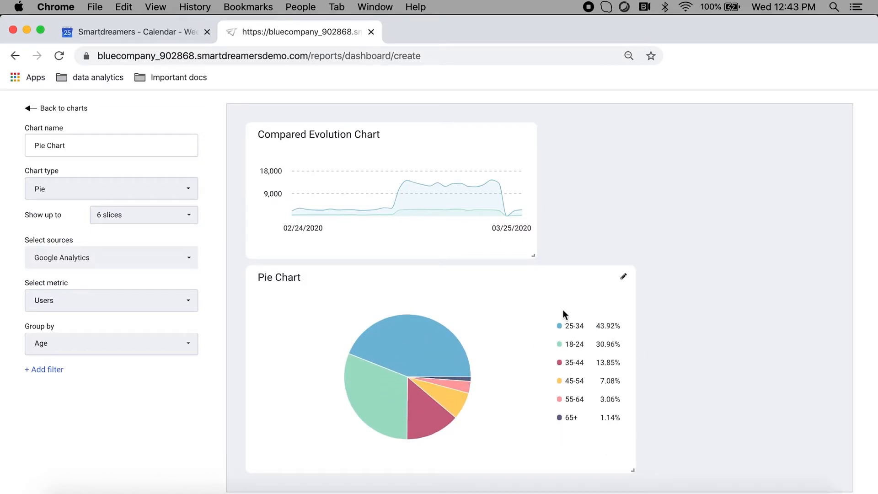
# - Add a filter to Pie Chart for Medium containing organic
pyautogui.click(54, 374)
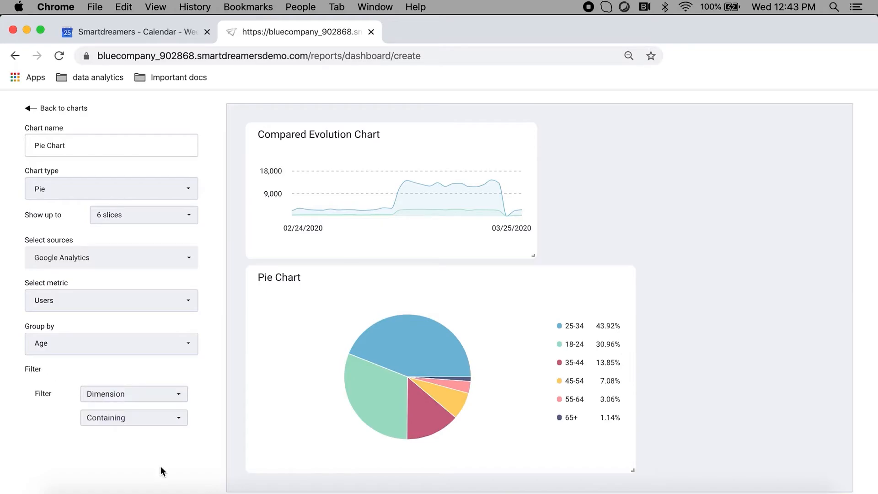
pyautogui.click(141, 393)
pyautogui.click(130, 463)
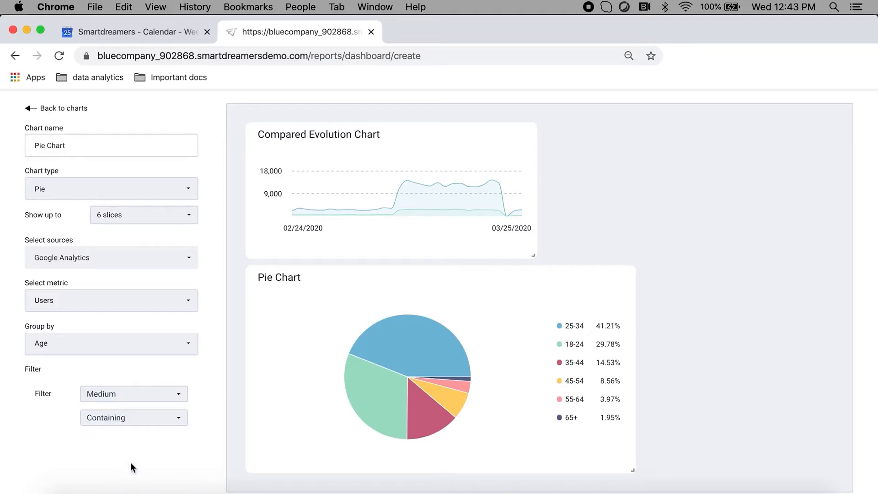
pyautogui.click(138, 424)
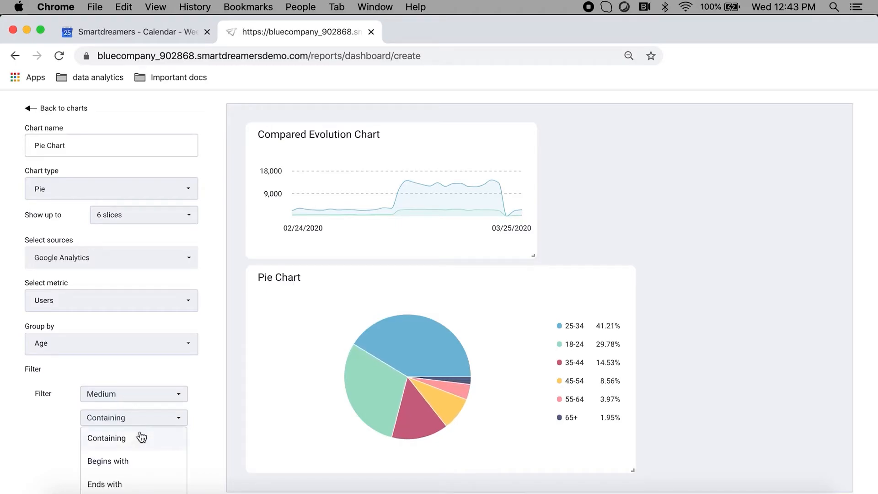
pyautogui.click(140, 437)
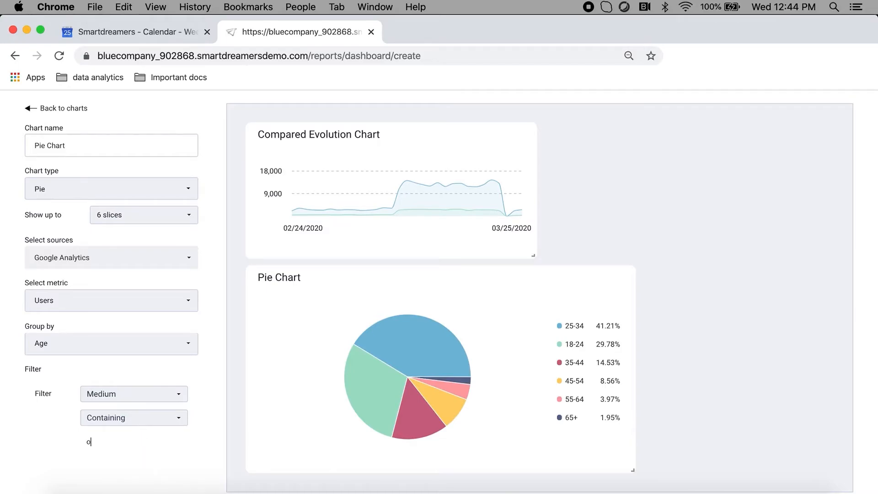
pyautogui.click(185, 477)
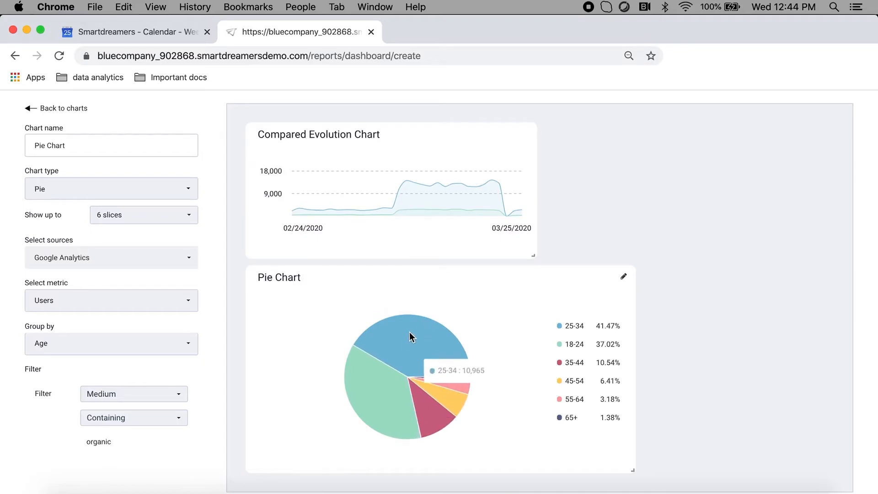
# - Place Pie Chart above Compared Evolution Chart and widen Compared Evolution Chart to match Pie Chart's width
pyautogui.moveTo(452, 426)
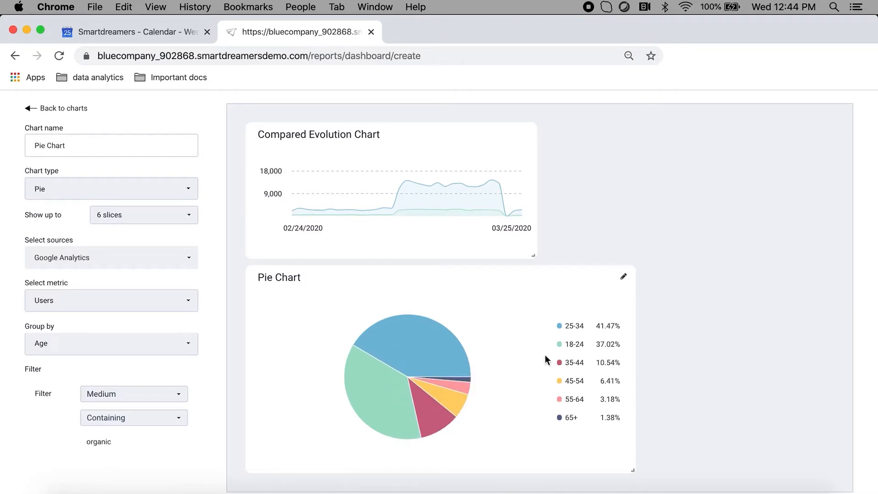
pyautogui.moveTo(537, 291); pyautogui.dragTo(729, 157)
pyautogui.moveTo(562, 209)
pyautogui.moveTo(562, 209); pyautogui.dragTo(346, 204)
pyautogui.moveTo(536, 473); pyautogui.dragTo(674, 473)
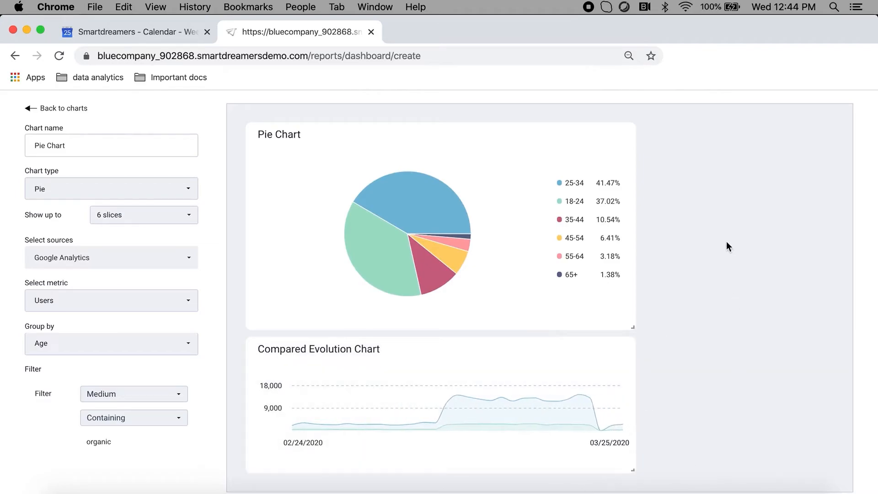
# - Save the Dashboard Tutorial dashboard and look over its two charts
pyautogui.scroll(2, 729, 247)
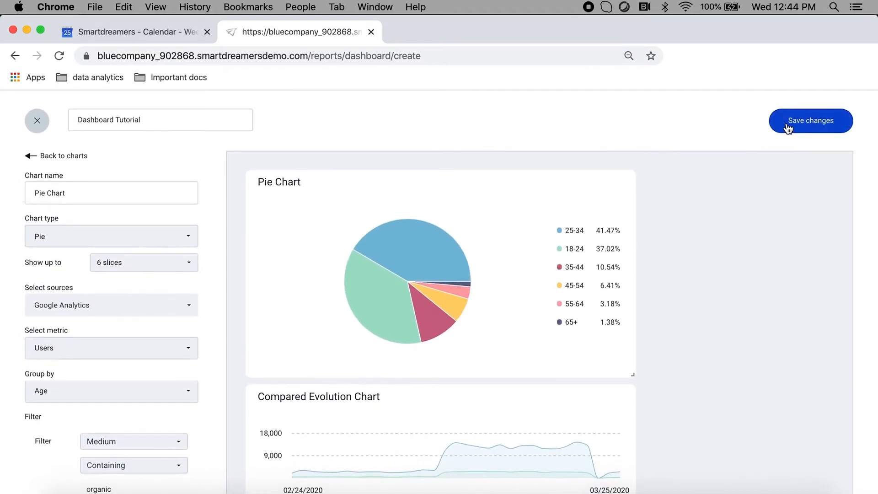
pyautogui.click(789, 127)
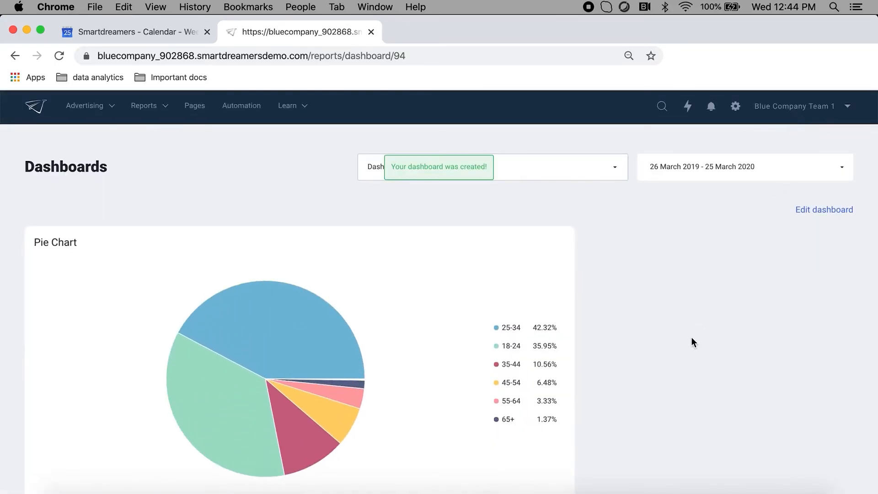
pyautogui.scroll(-5, 692, 338)
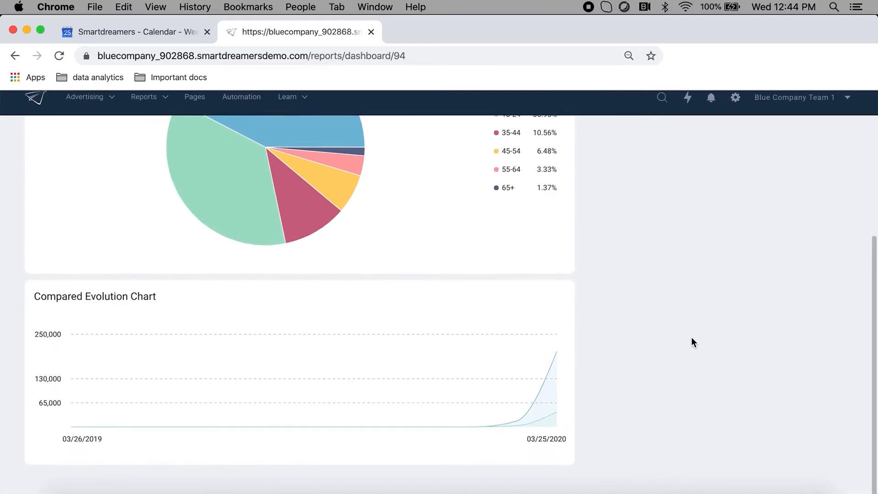
pyautogui.scroll(5, 692, 338)
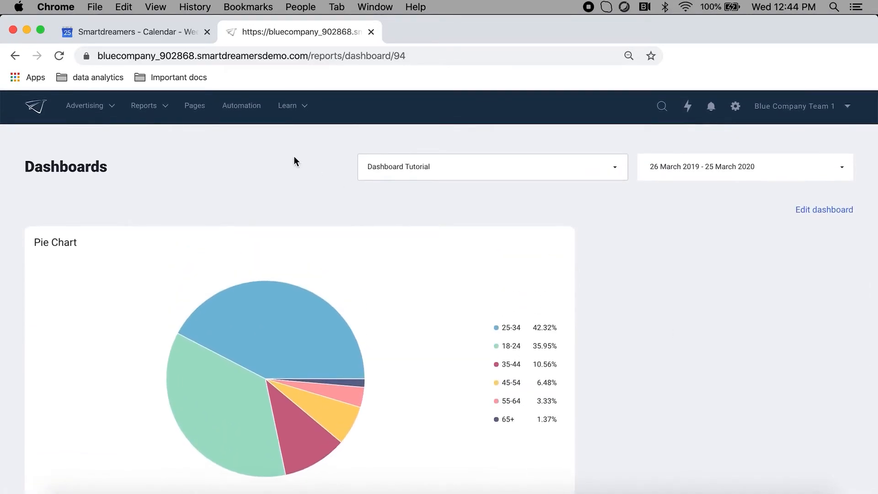
# - Check the available report dashboards for Dashboard Tutorial
pyautogui.click(151, 107)
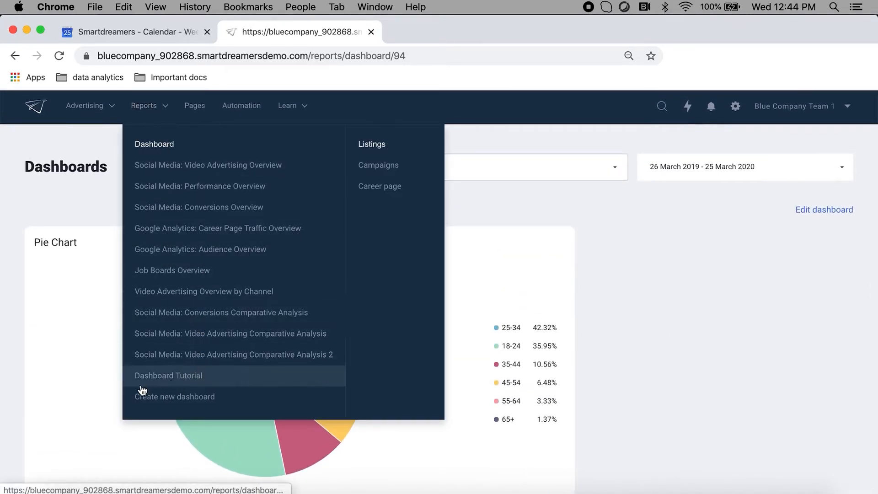
pyautogui.click(218, 381)
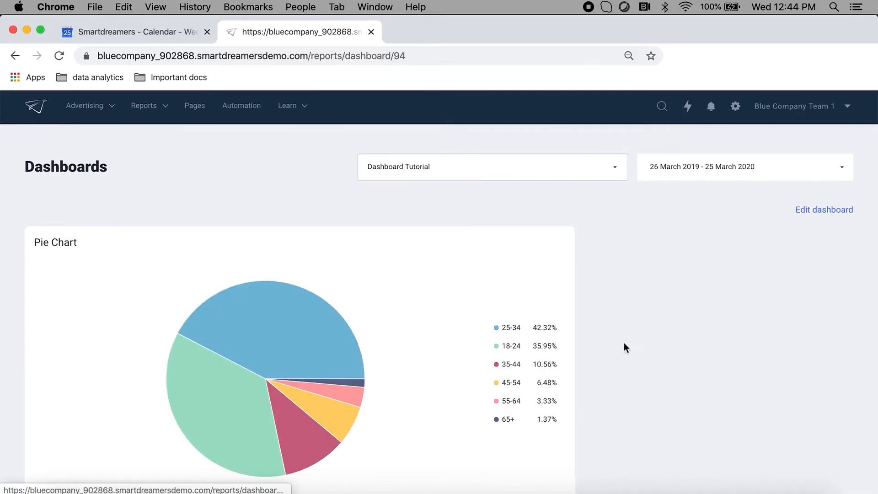
pyautogui.click(597, 170)
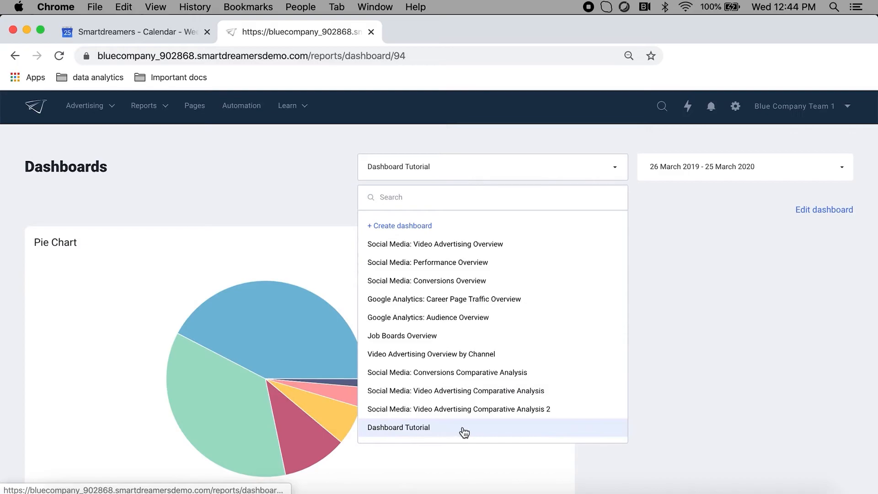
pyautogui.click(764, 357)
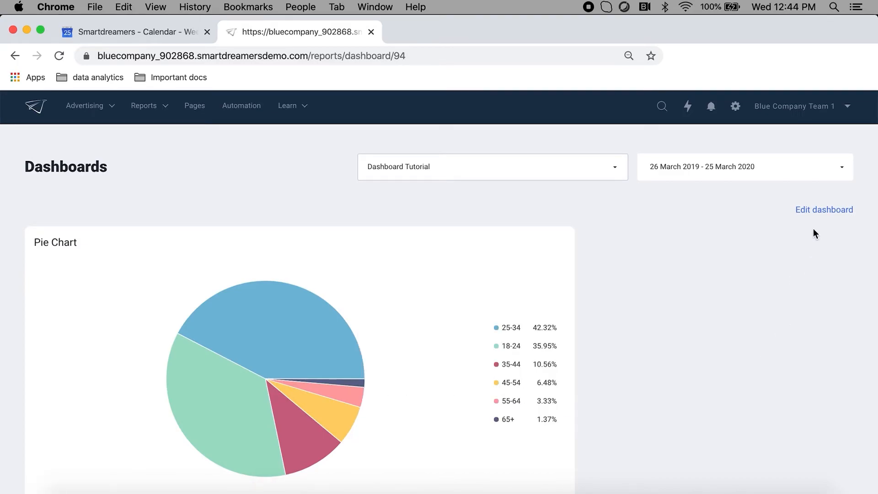
# - Open the Dashboard Tutorial dashboard for editing and delete it, confirming the deletion
pyautogui.click(821, 210)
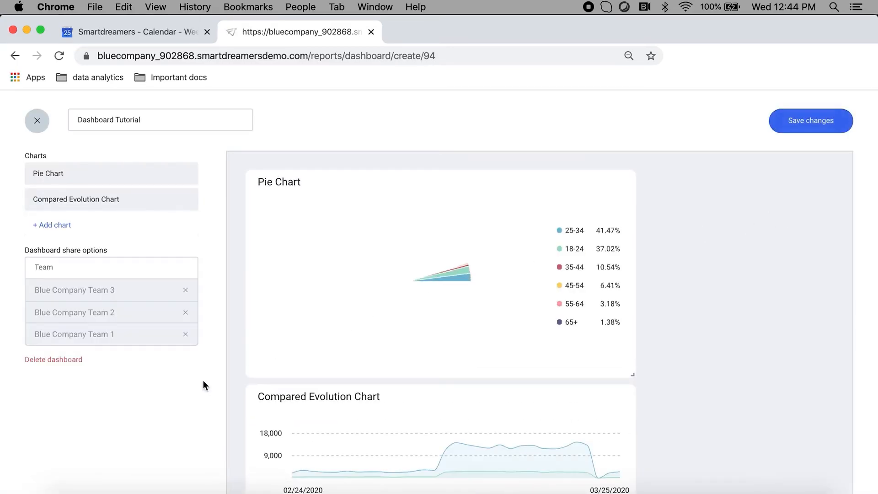
pyautogui.click(70, 361)
pyautogui.click(425, 272)
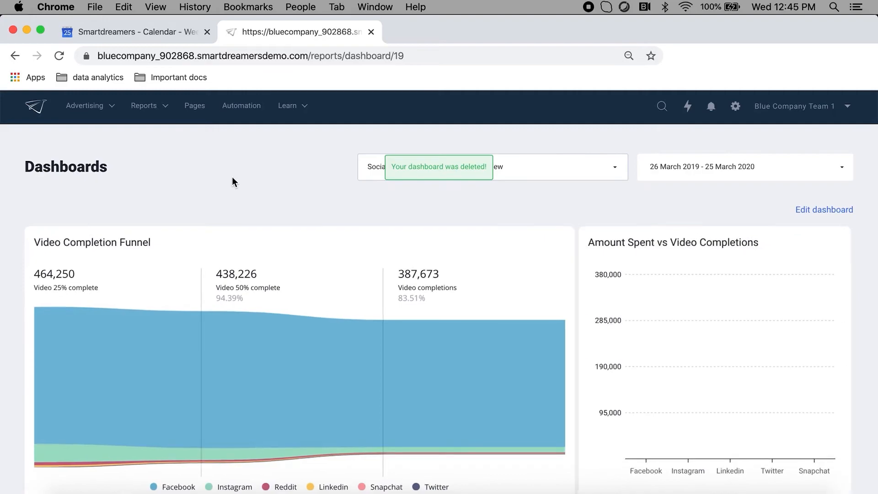
# - Review the remaining report dashboards after the deletion of Dashboard Tutorial
pyautogui.click(143, 106)
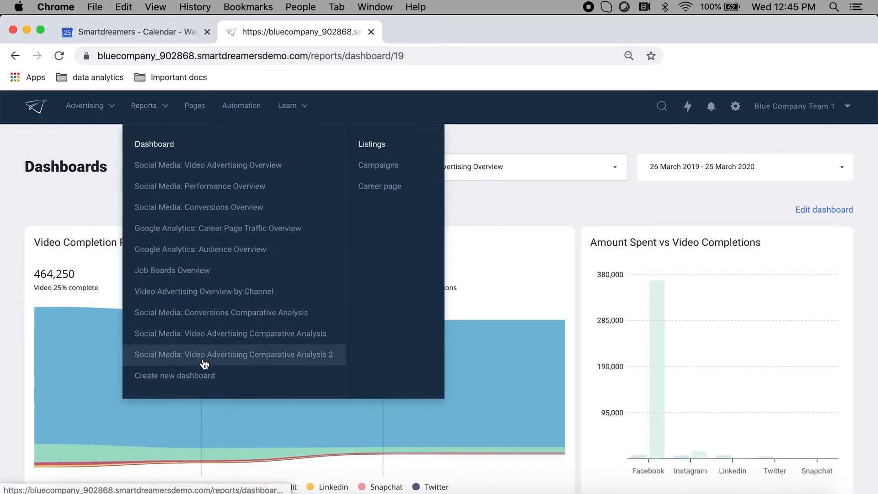
pyautogui.click(510, 170)
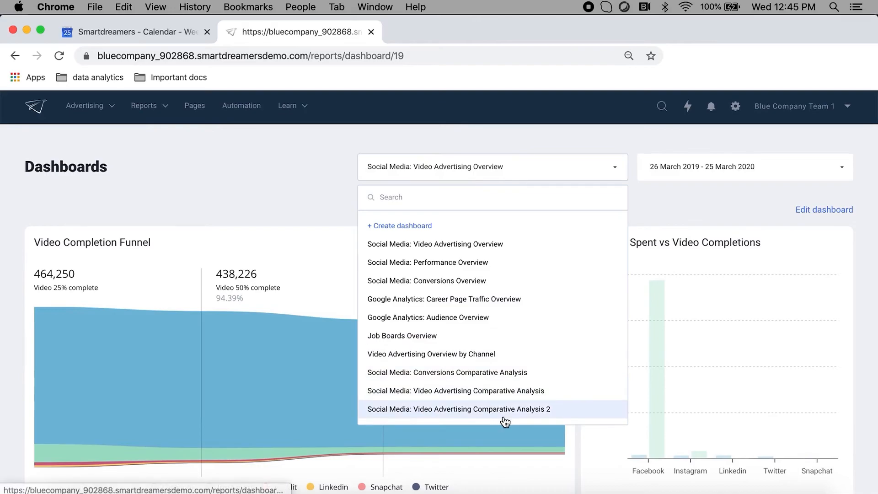
pyautogui.click(316, 211)
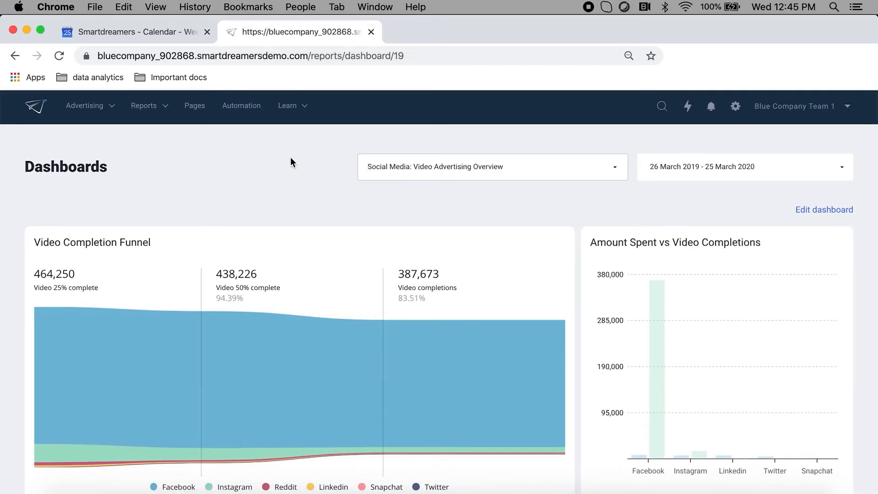
# - Open the Campaigns report listing and set its date range to Last 365 Days
pyautogui.click(164, 109)
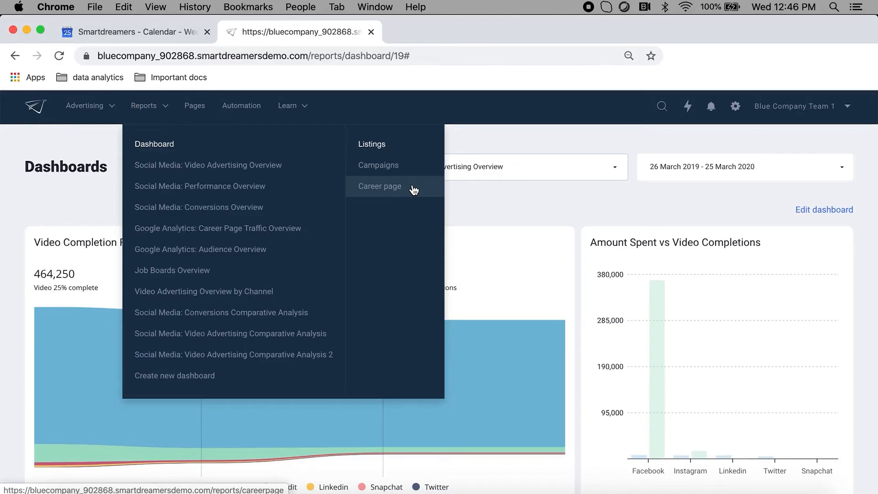
pyautogui.click(402, 165)
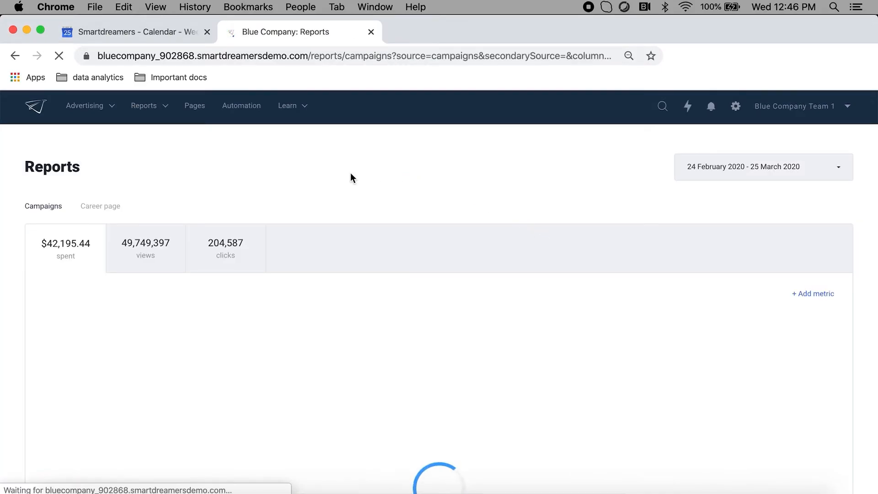
pyautogui.click(722, 170)
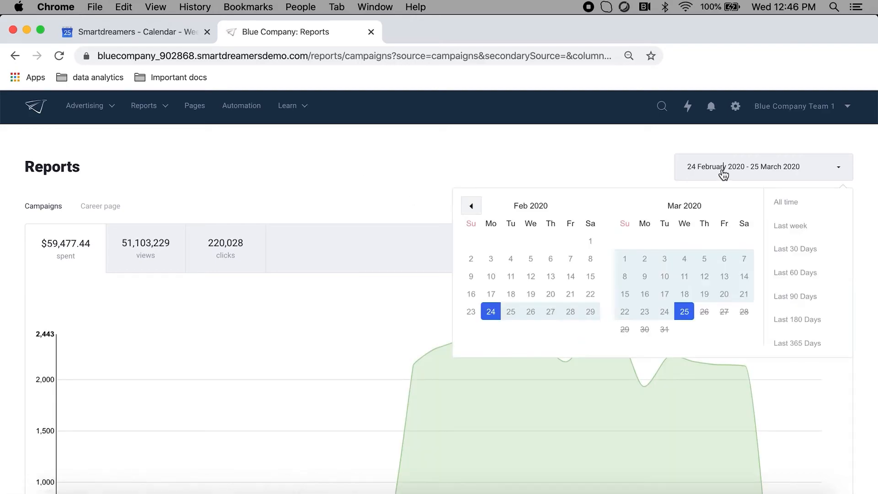
pyautogui.click(794, 341)
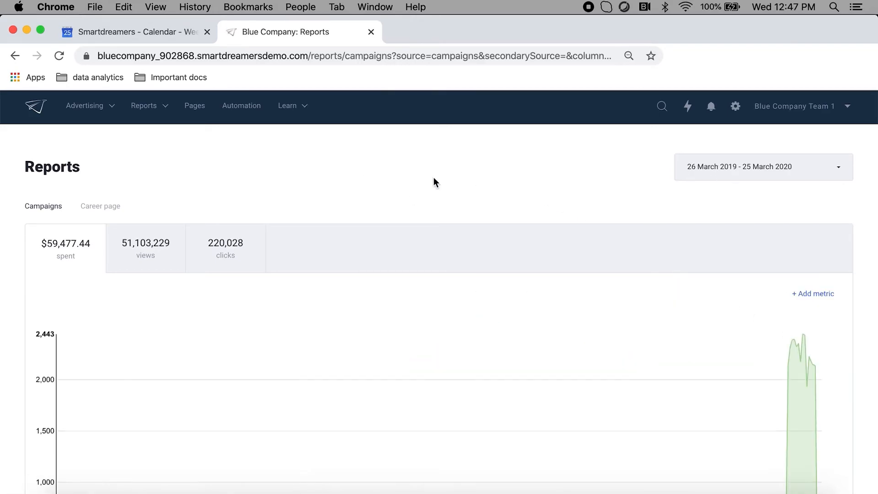
# - Look over the campaign spending chart and switch the charted metric to views
pyautogui.scroll(-2, 284, 169)
pyautogui.scroll(-5, 227, 268)
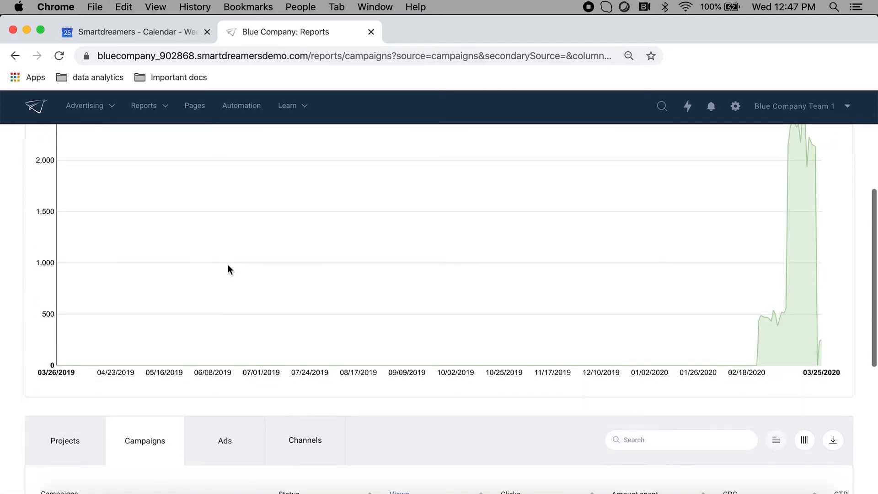
pyautogui.scroll(4, 228, 268)
pyautogui.click(153, 202)
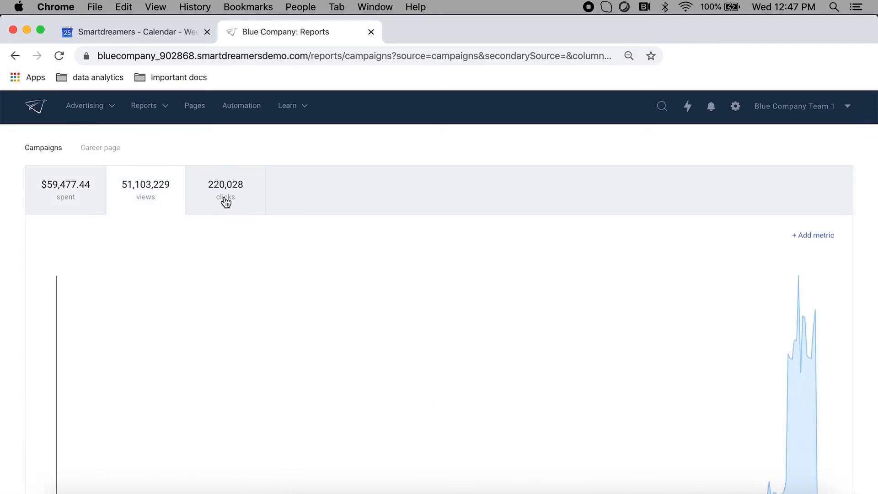
# - Show the campaign report's breakdown by project and check which columns the table can display
pyautogui.scroll(-10, 306, 263)
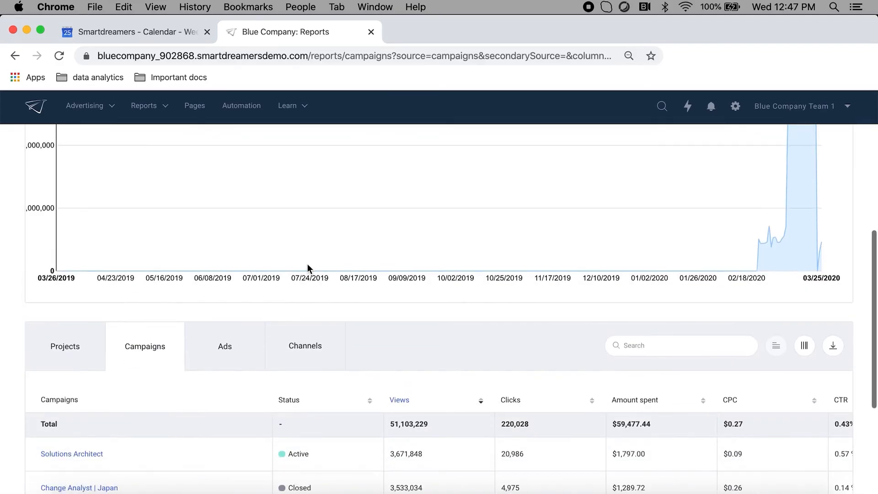
pyautogui.click(69, 238)
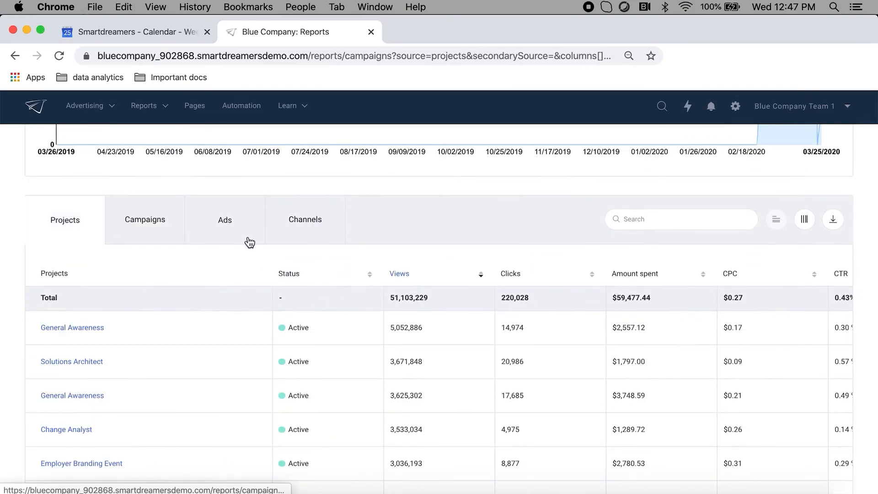
pyautogui.scroll(-1, 247, 292)
pyautogui.click(805, 206)
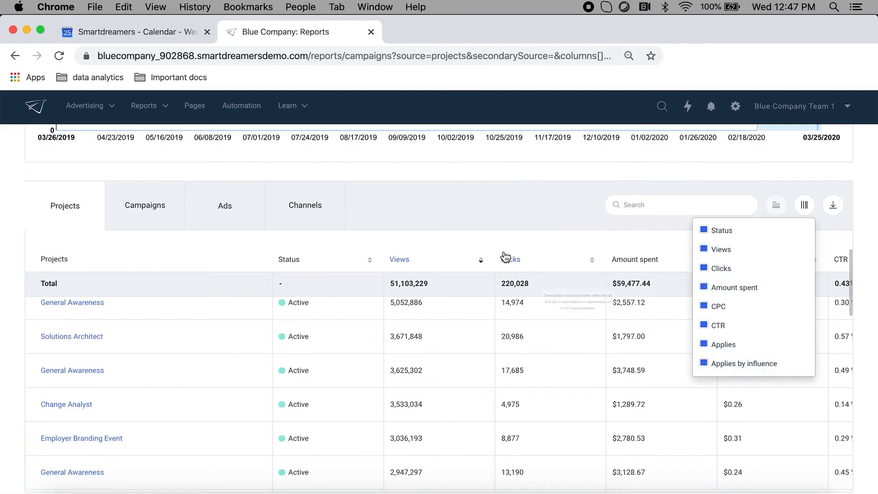
pyautogui.click(477, 223)
# - Go through the Campaigns, Ads and Channels breakdowns and download the report as an XLS file
pyautogui.click(139, 215)
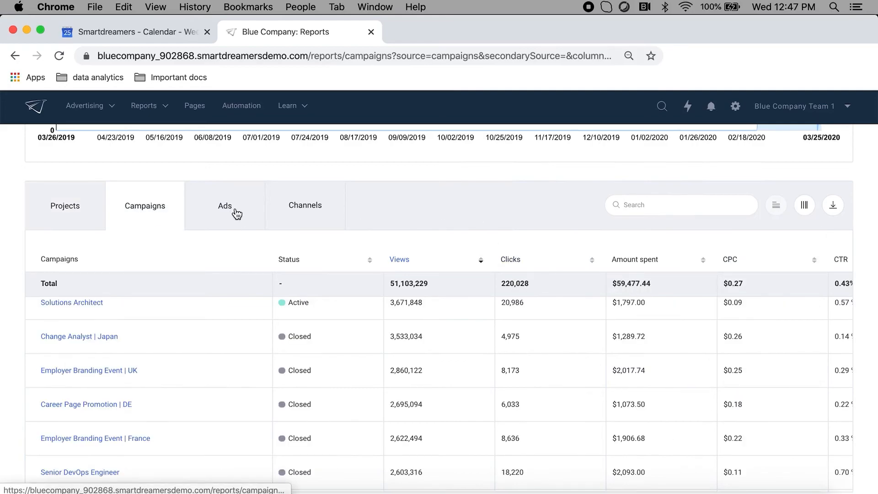
pyautogui.click(236, 212)
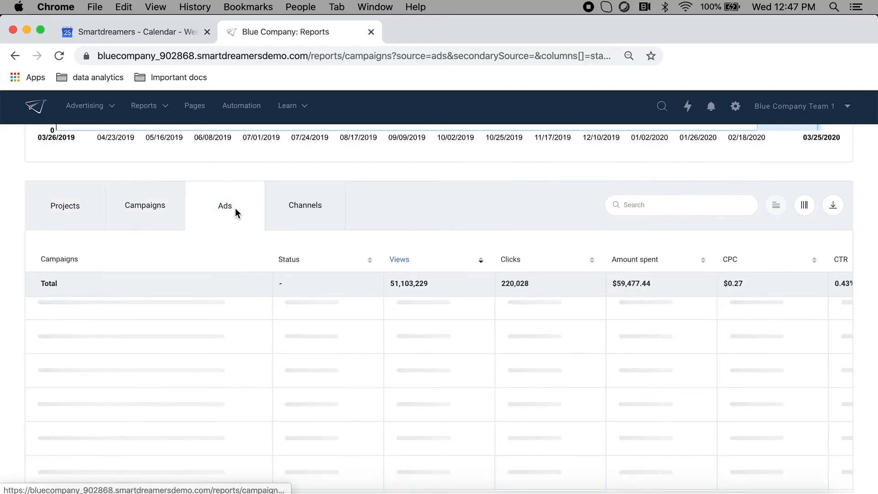
pyautogui.click(309, 213)
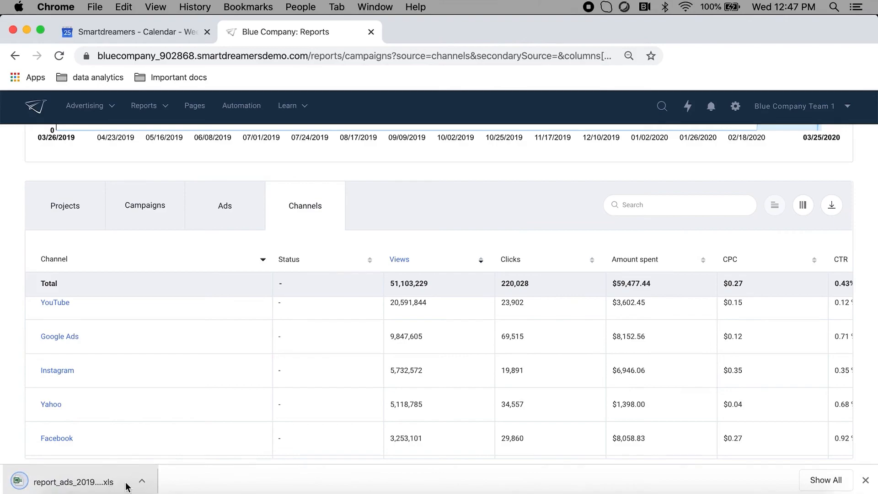
# - Open the Career page report listing and set its date range to Last 90 Days
pyautogui.click(159, 112)
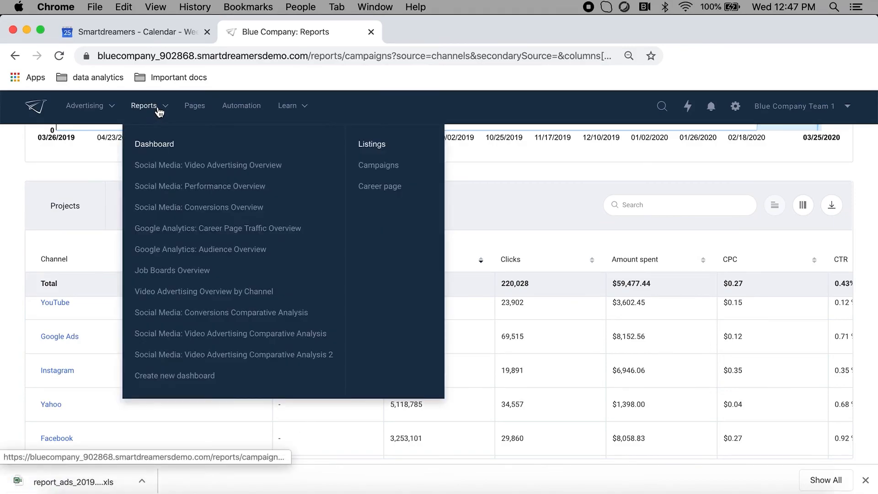
pyautogui.click(399, 187)
pyautogui.scroll(-5, 198, 317)
pyautogui.scroll(3, 197, 317)
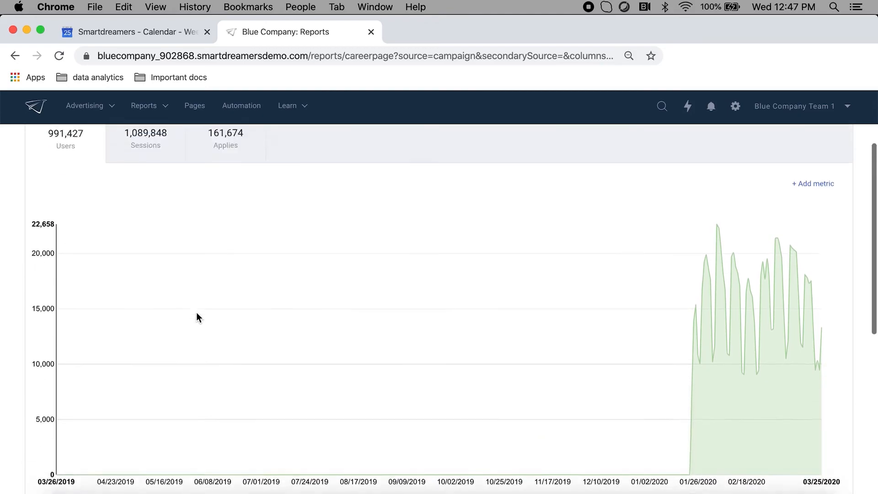
pyautogui.scroll(2, 430, 320)
pyautogui.click(738, 177)
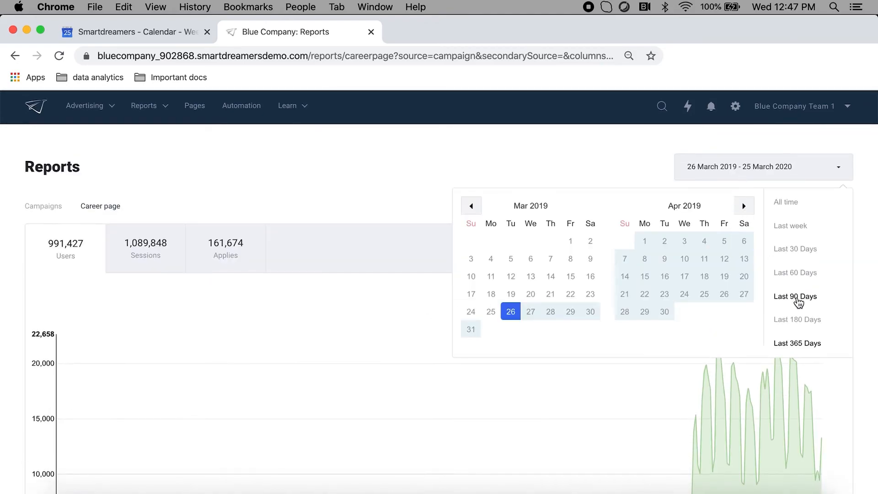
pyautogui.click(796, 296)
# - Chart the career page sessions and add New users as a comparison metric
pyautogui.scroll(-2, 370, 342)
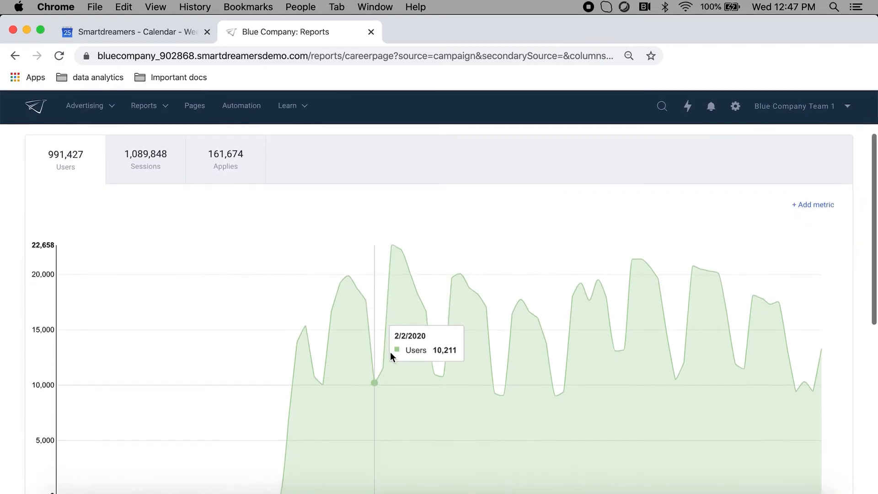
pyautogui.click(172, 172)
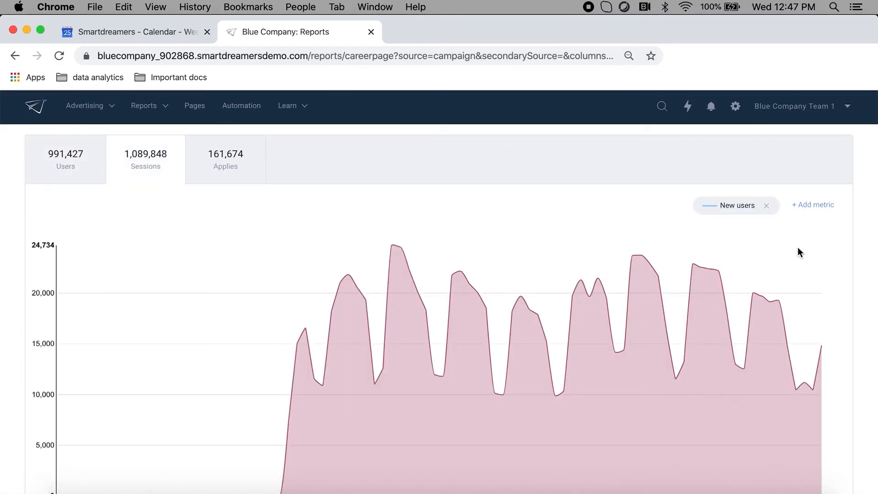
pyautogui.scroll(-2, 594, 370)
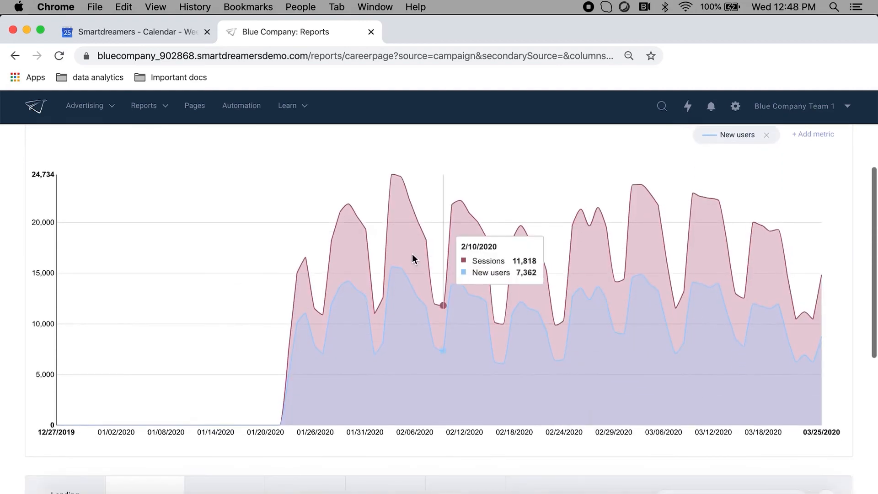
# - Review the career page table by campaign and switch its breakdown to landing pages
pyautogui.scroll(-8, 500, 369)
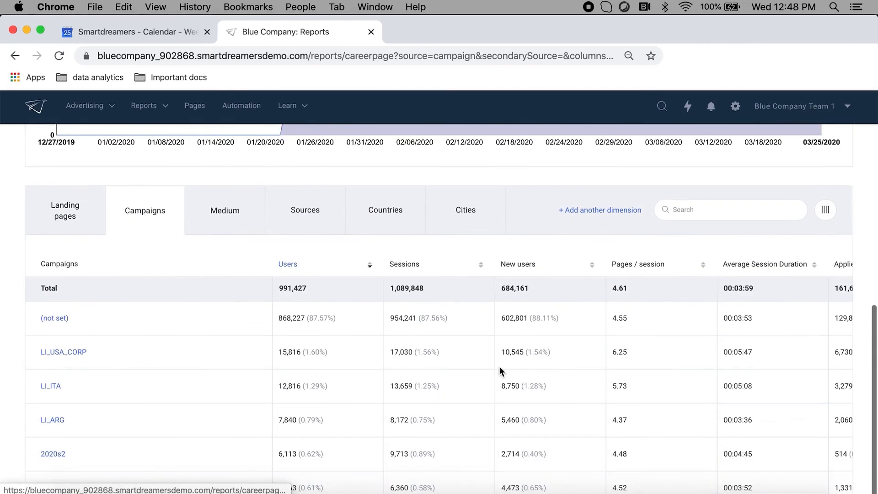
pyautogui.scroll(-1, 454, 341)
pyautogui.click(67, 225)
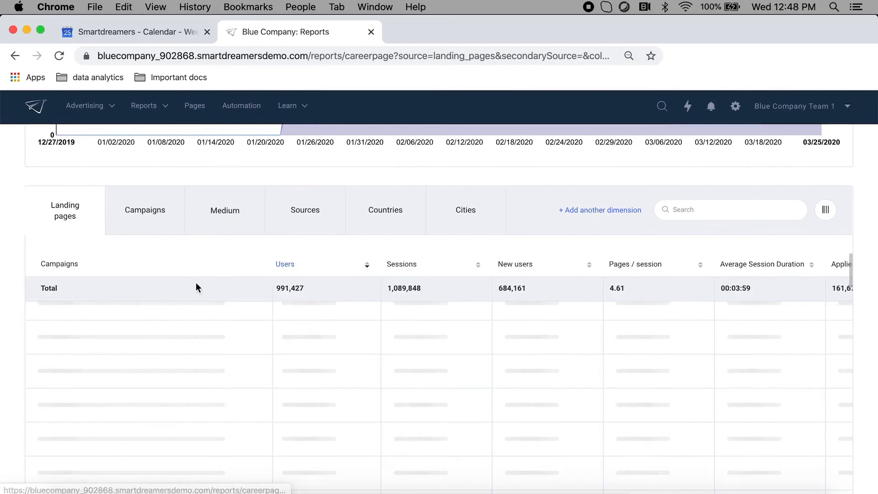